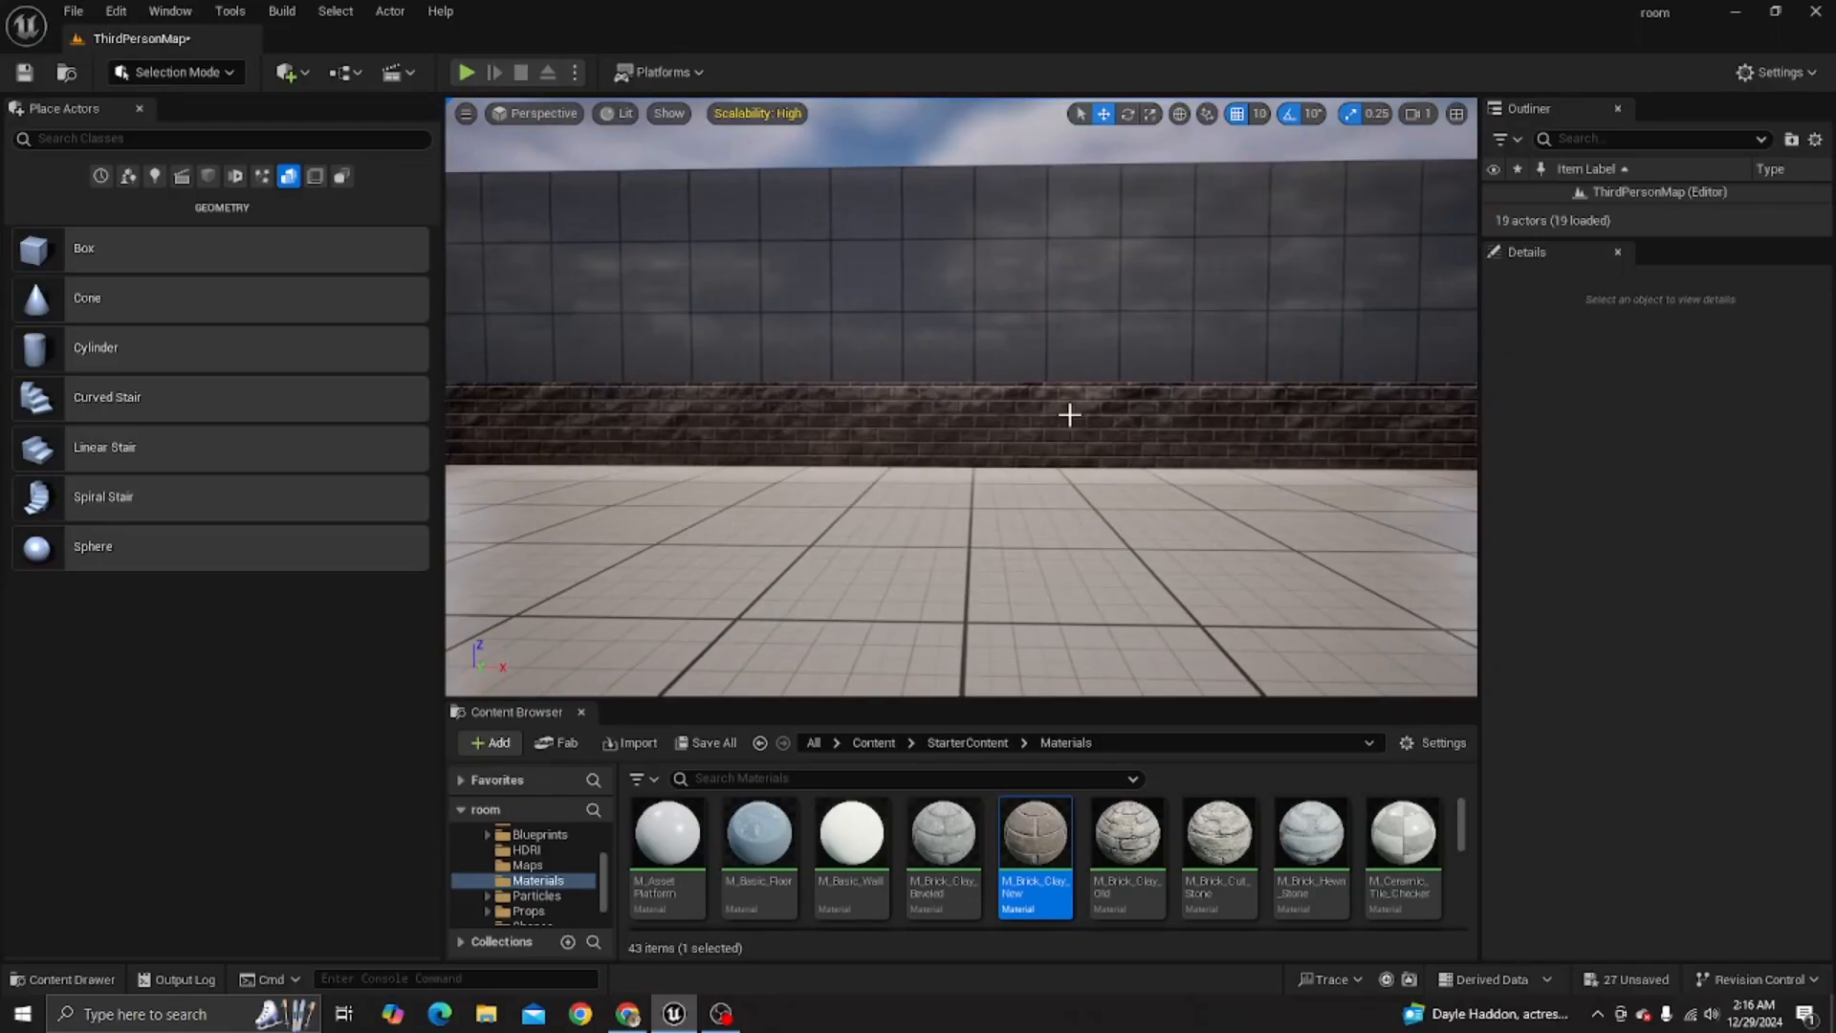
- Examine the low brick wall running along the dark room wall and the open floor beside it
right_click_drag(1069, 414, 1229, 424)
key("w")
key("s")
key("w")
key("s")
key("w")
key("s")
key("s")
key("w")
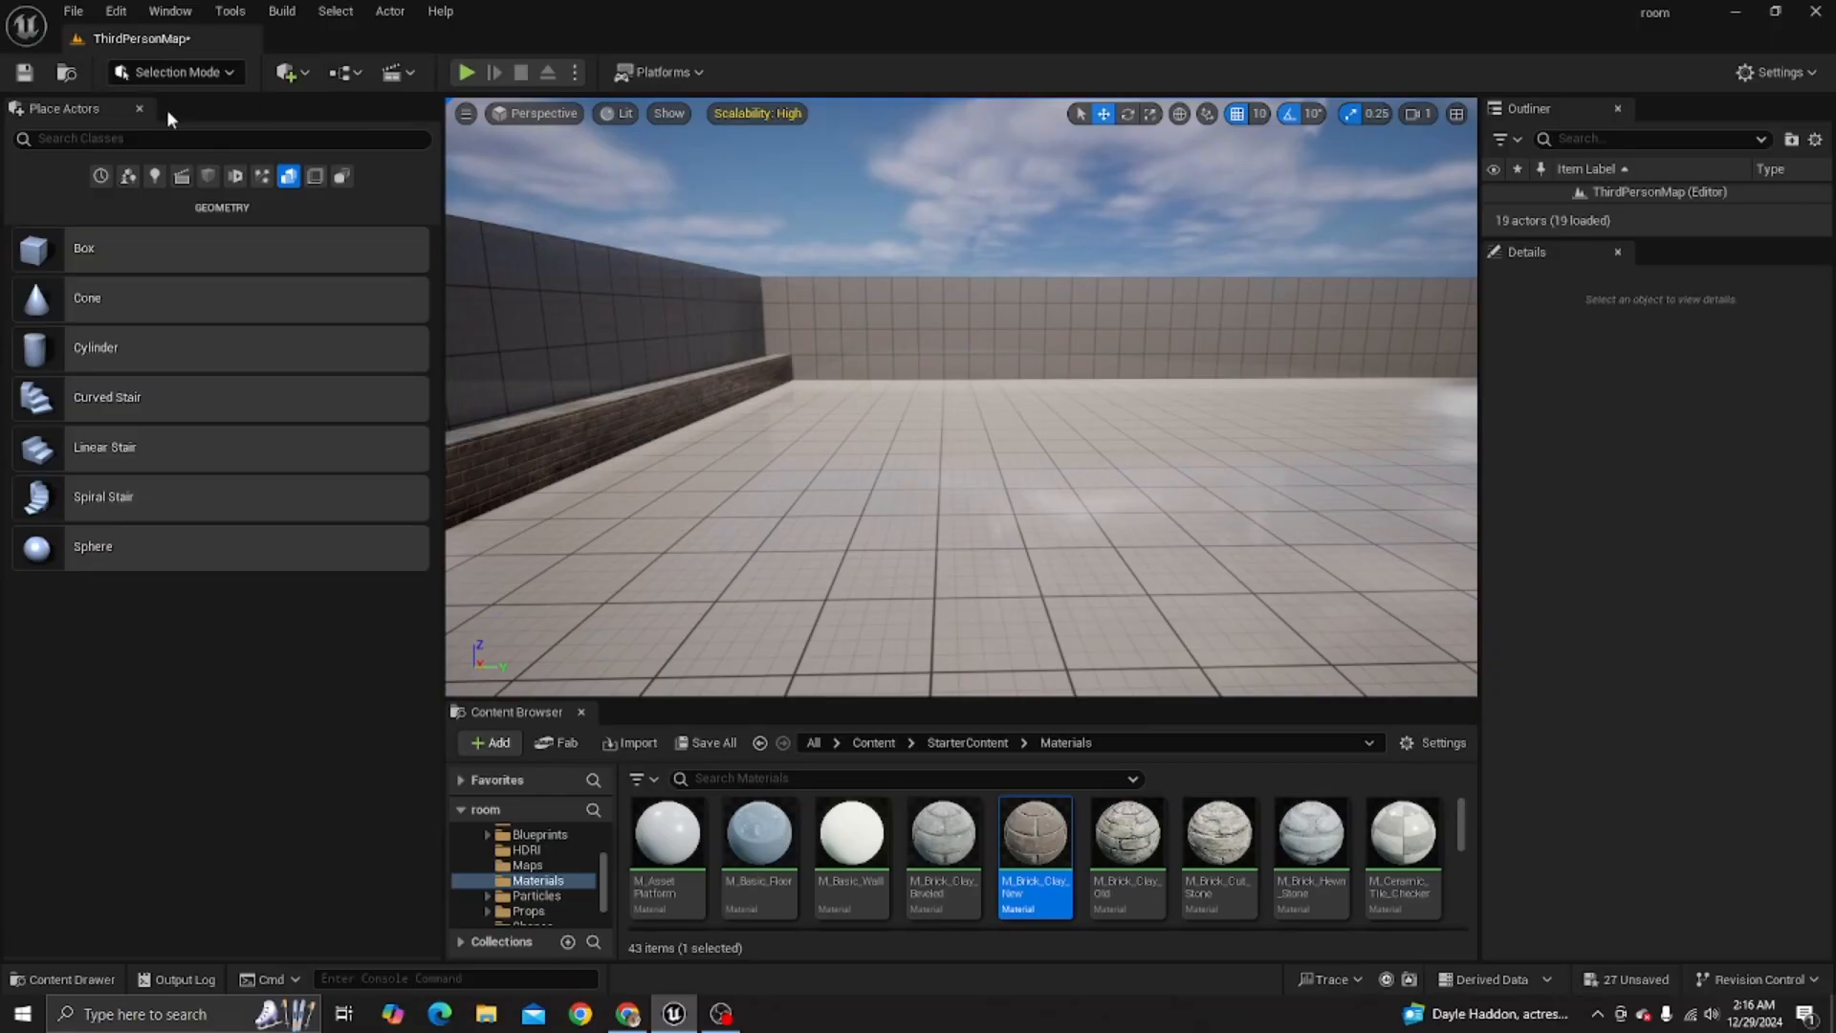
- Place a basic cube shape on the open floor of the room
left_click(139, 109)
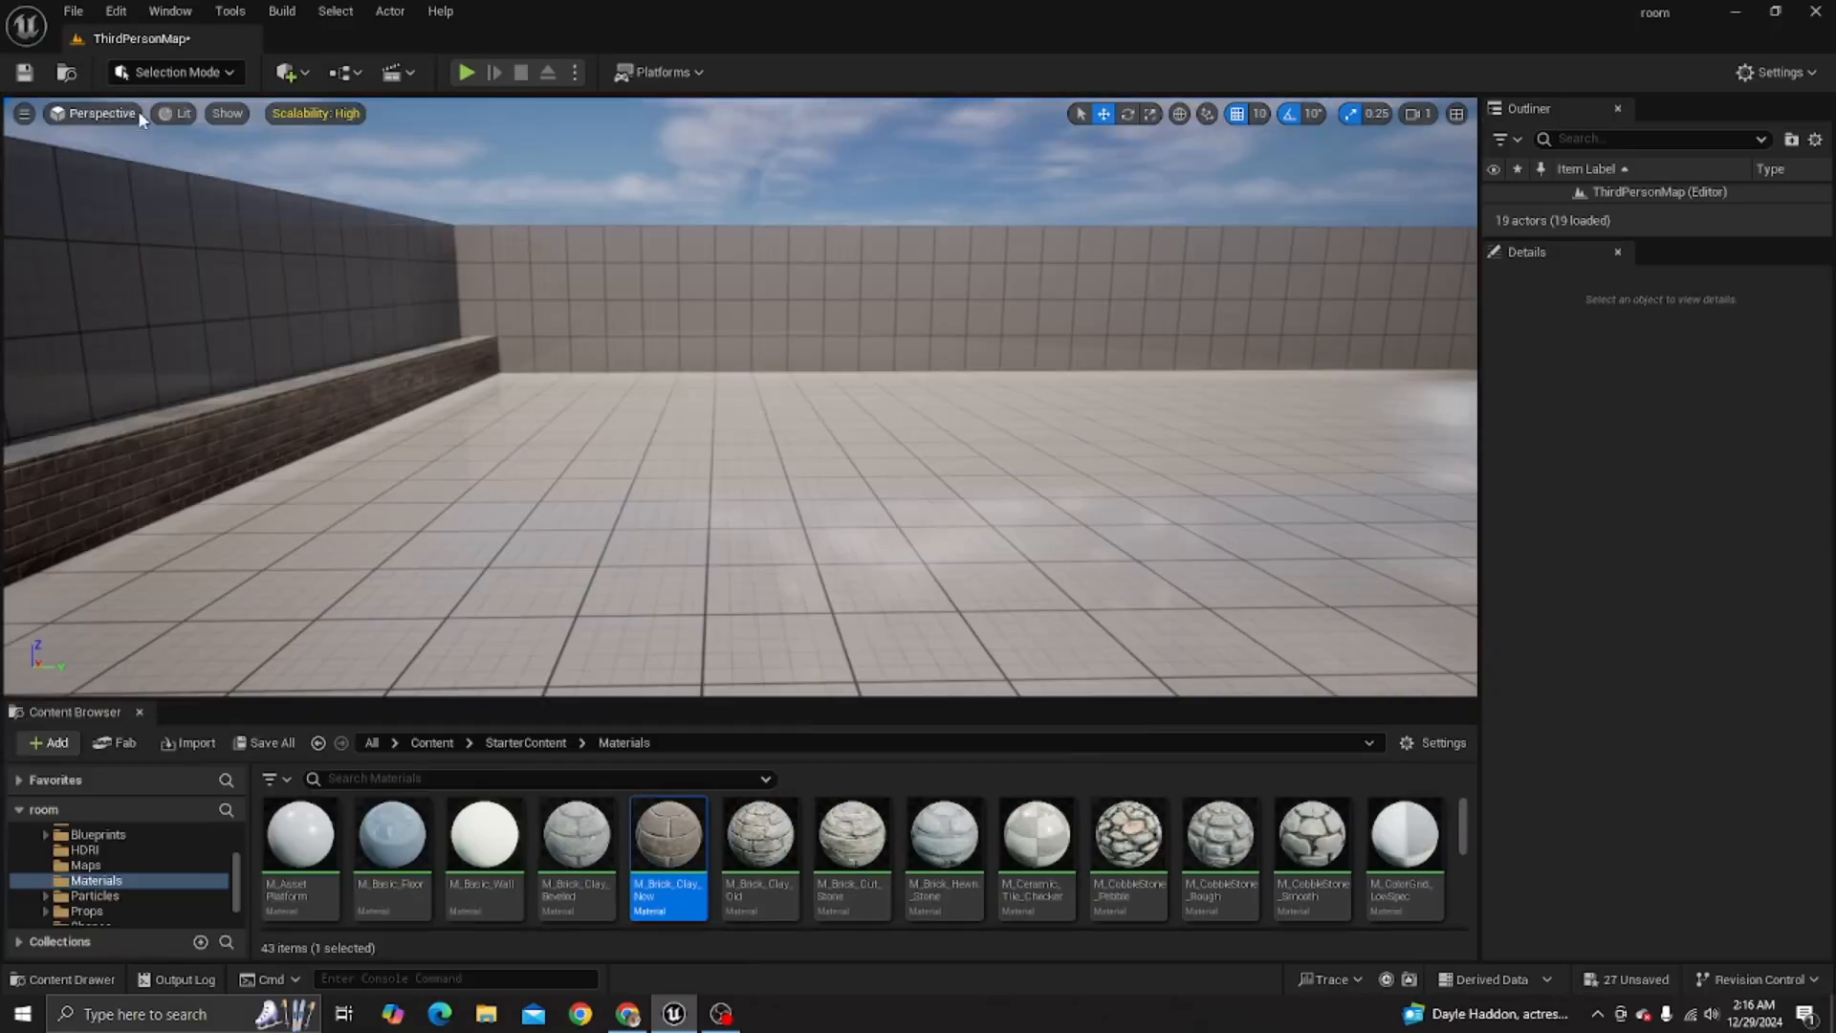
left_click(306, 74)
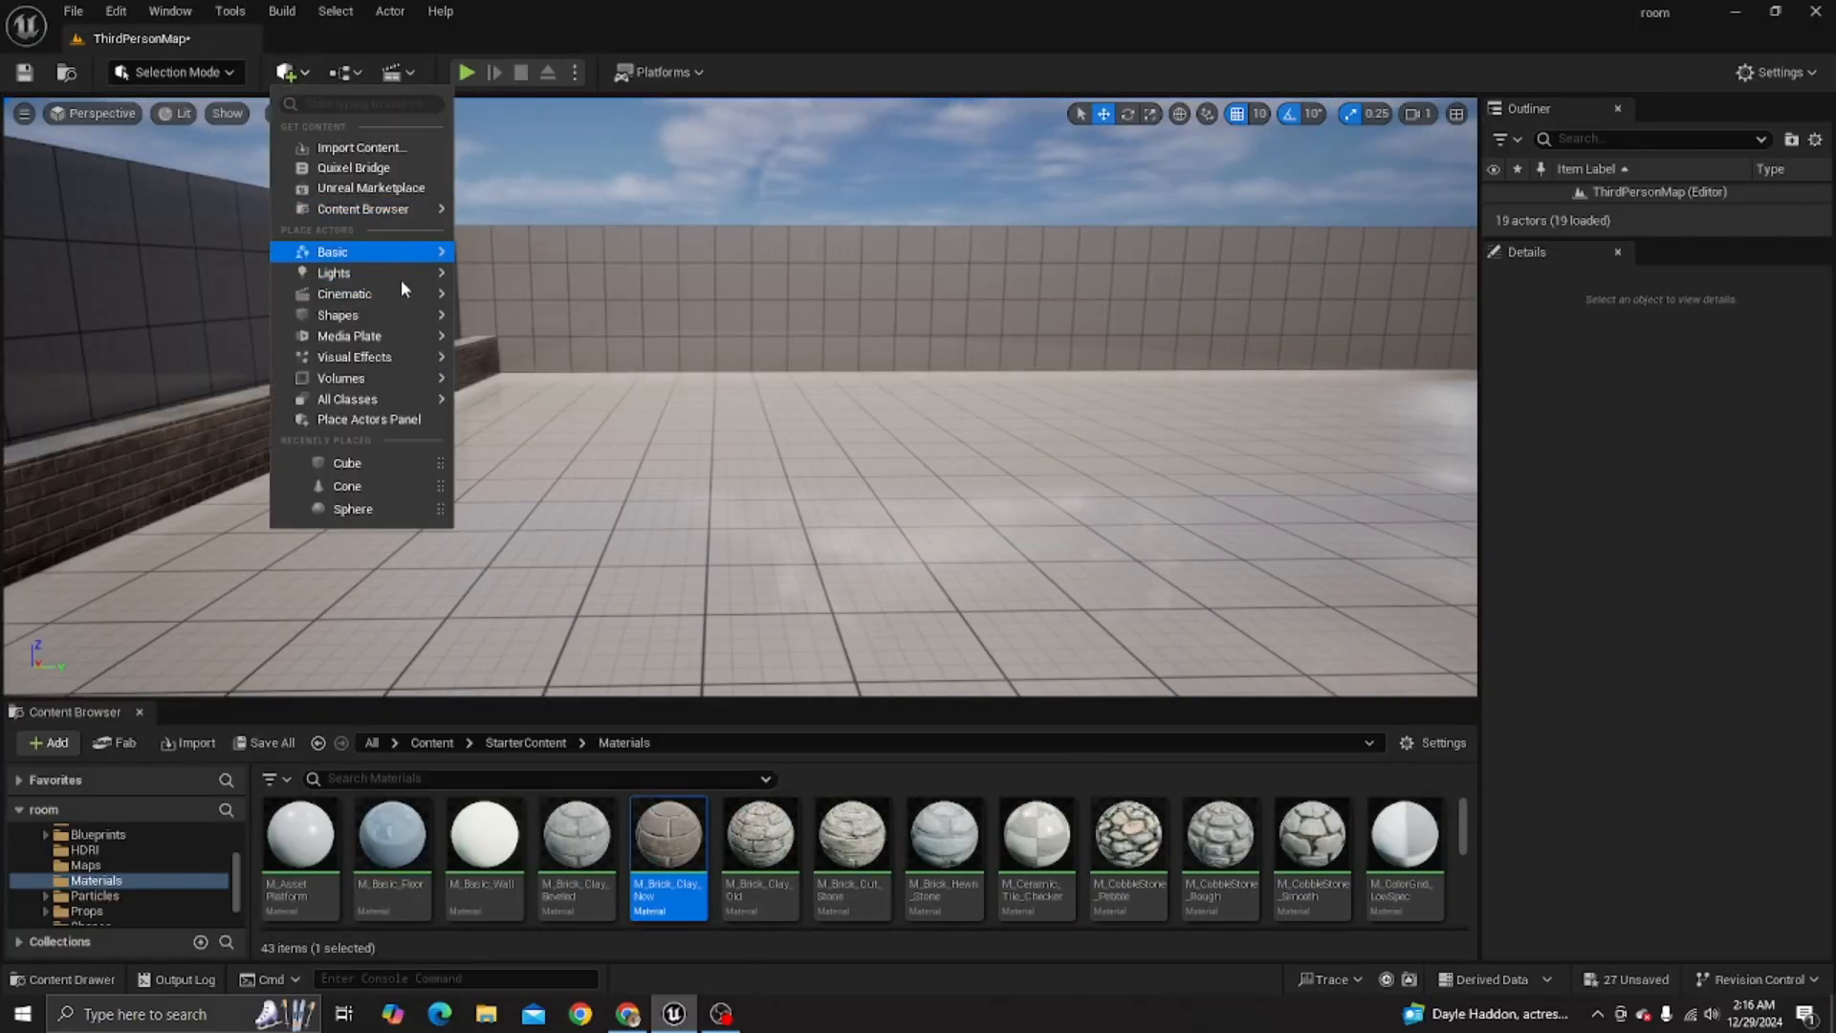
mouse_move(393, 322)
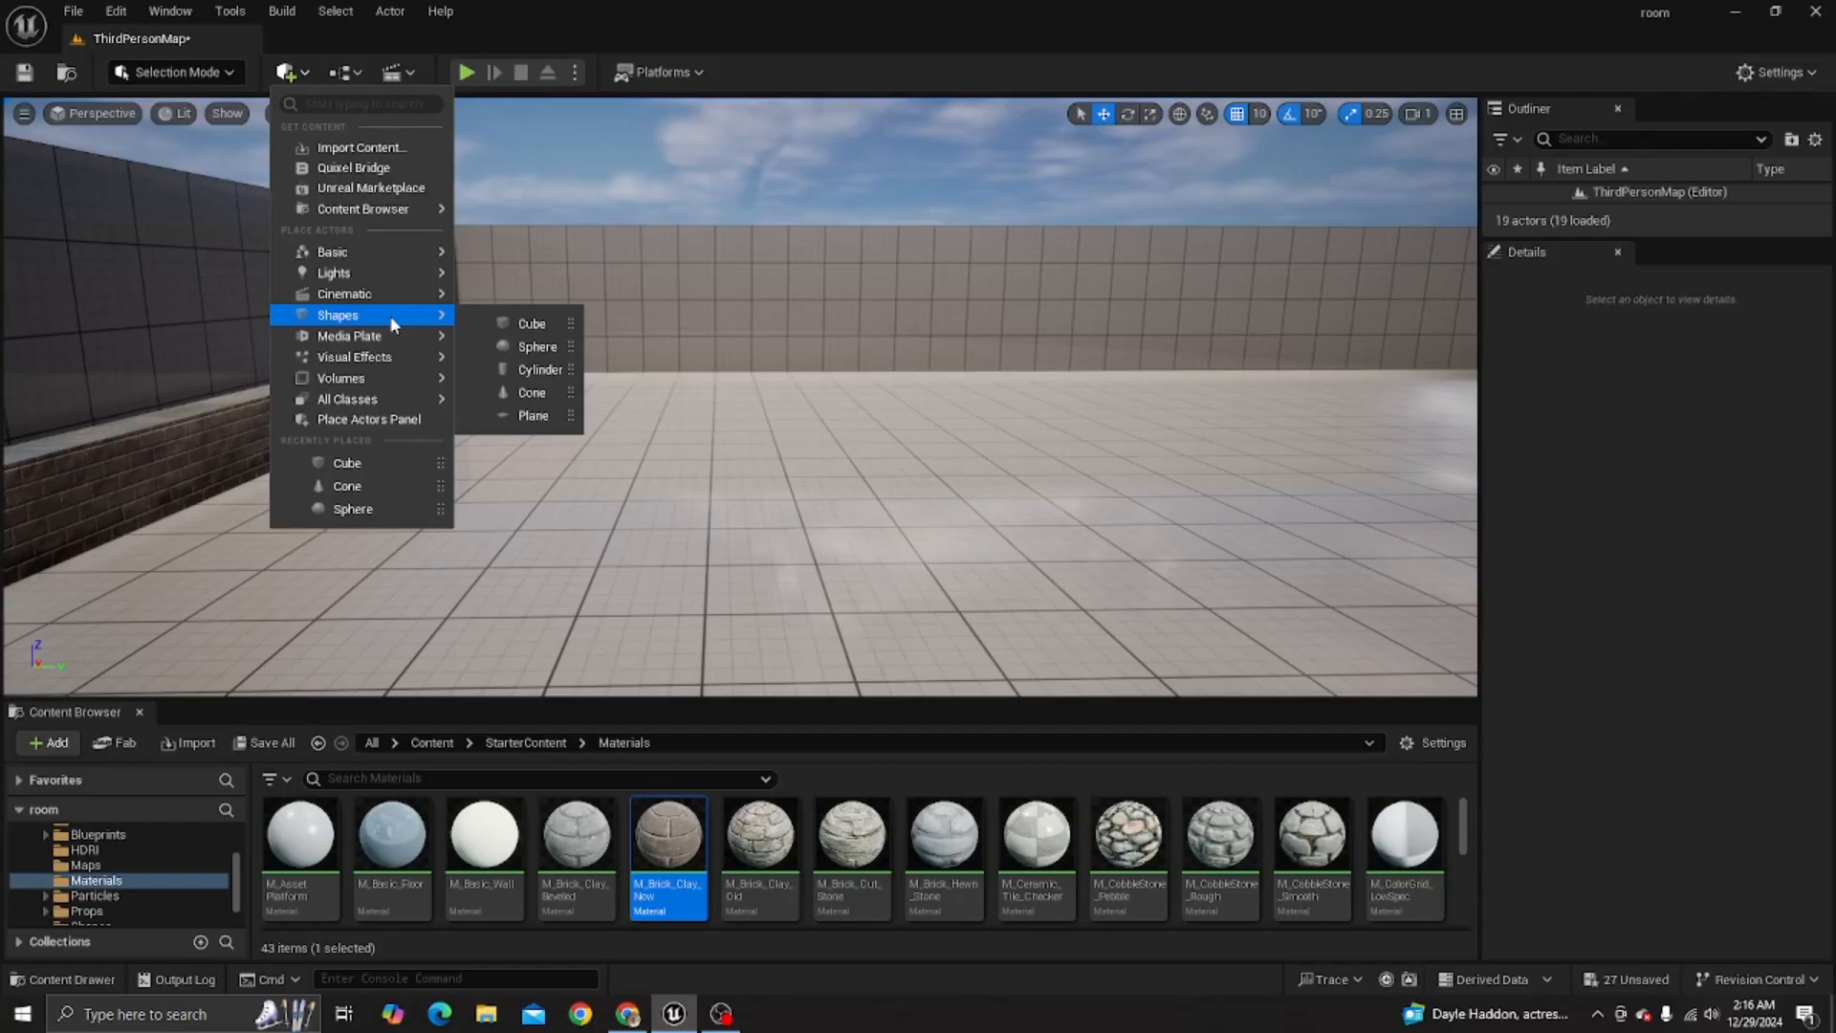
left_click(310, 76)
left_click(308, 74)
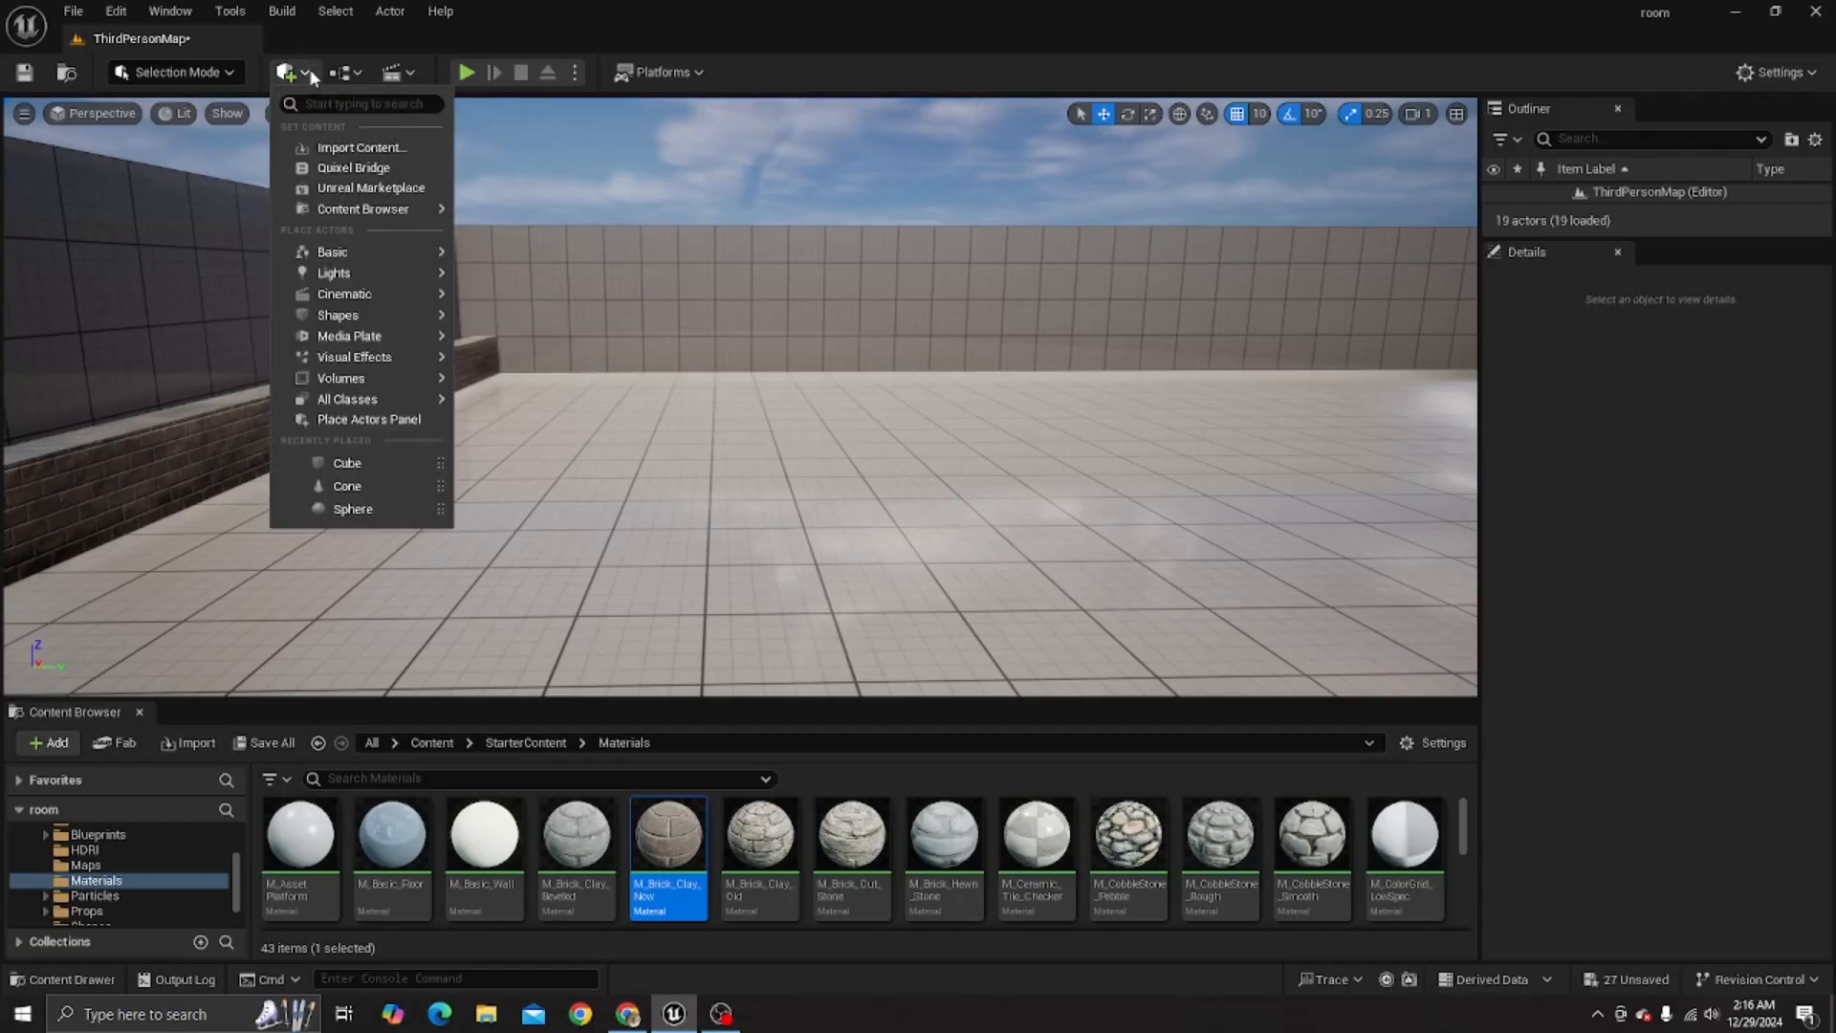
mouse_move(380, 318)
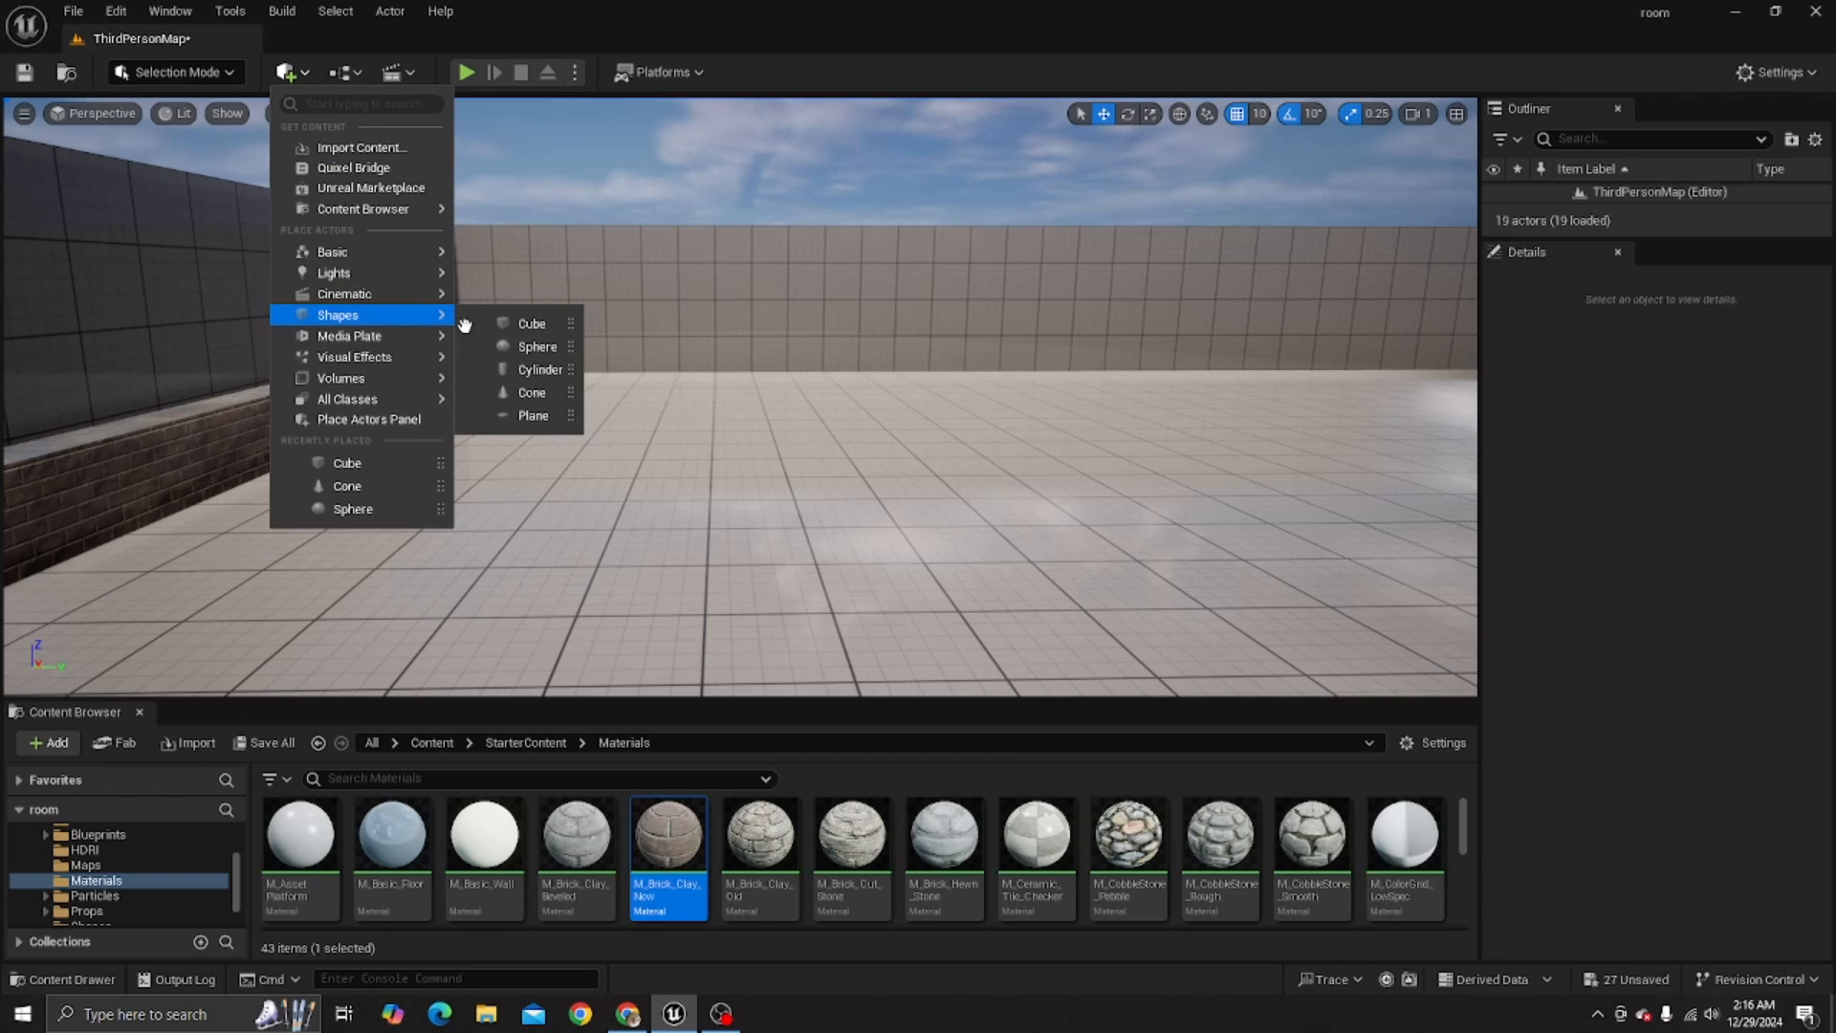
left_click_drag(512, 324, 771, 387)
- Scale the cube to 7.0 along Y and 2.25 along Z, then raise it to a Z location of 210
left_click(1151, 113)
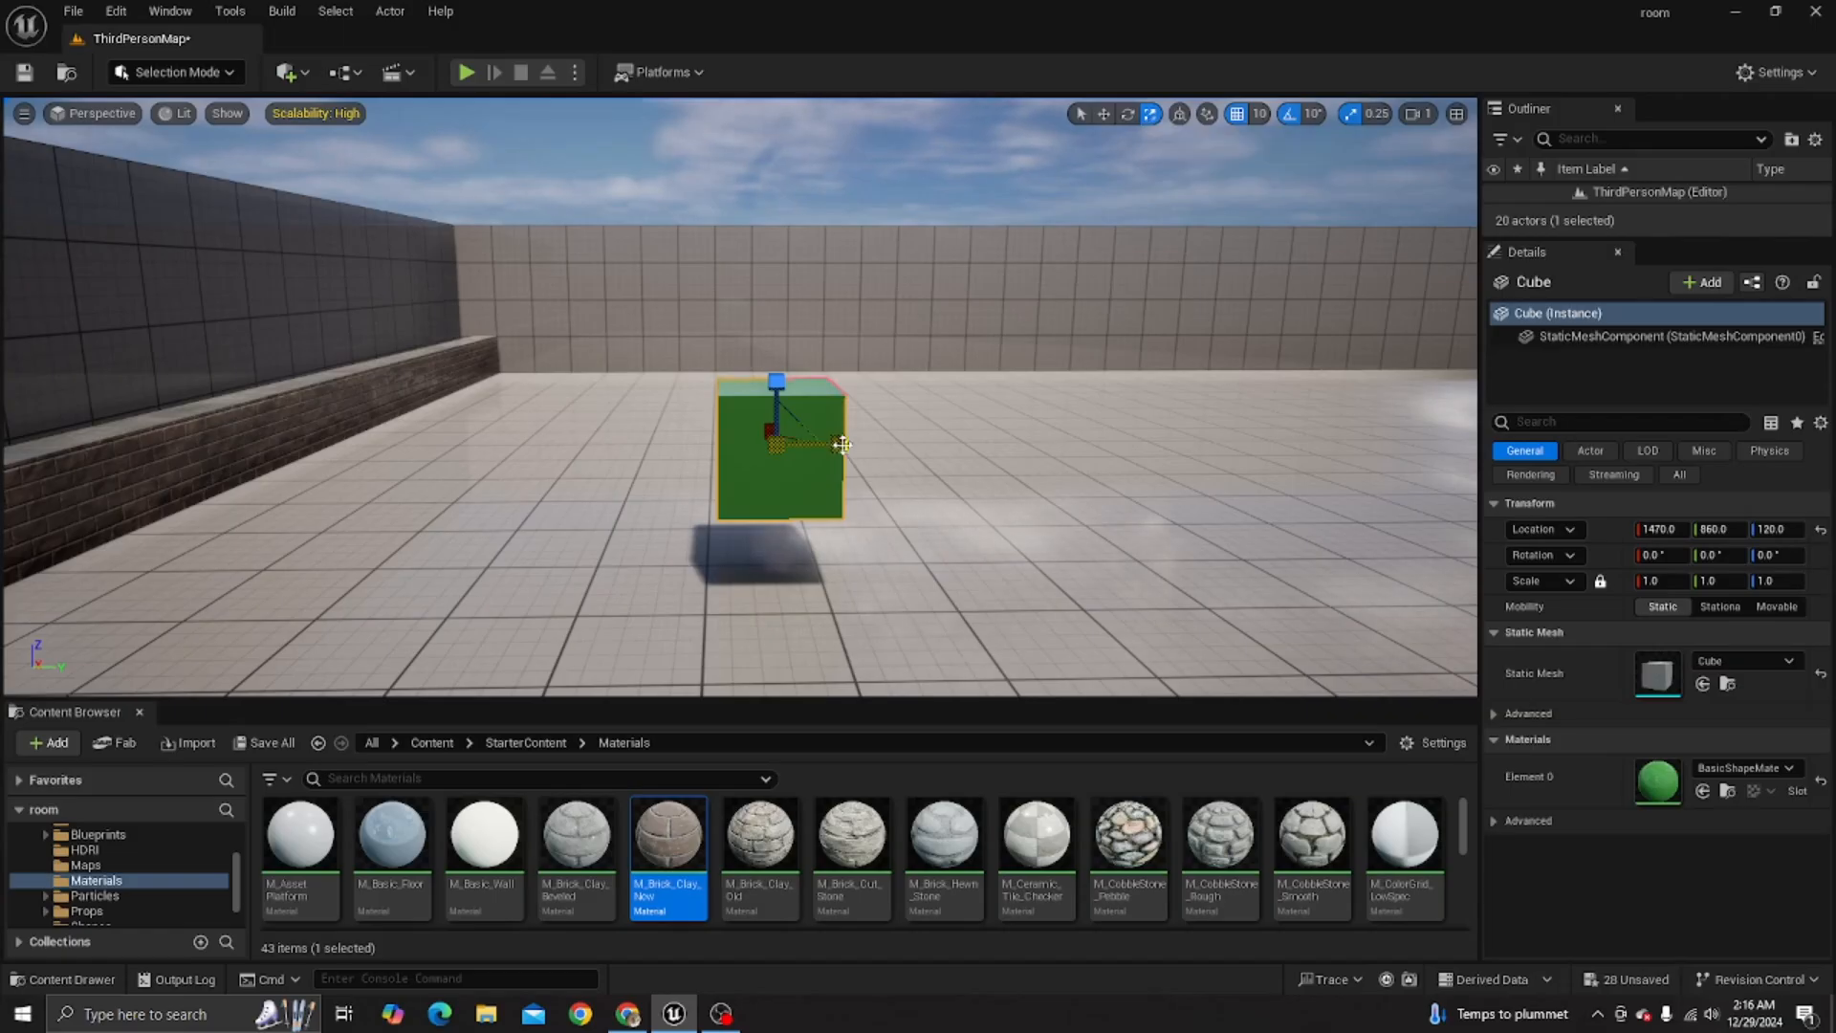
left_click_drag(839, 444, 908, 444)
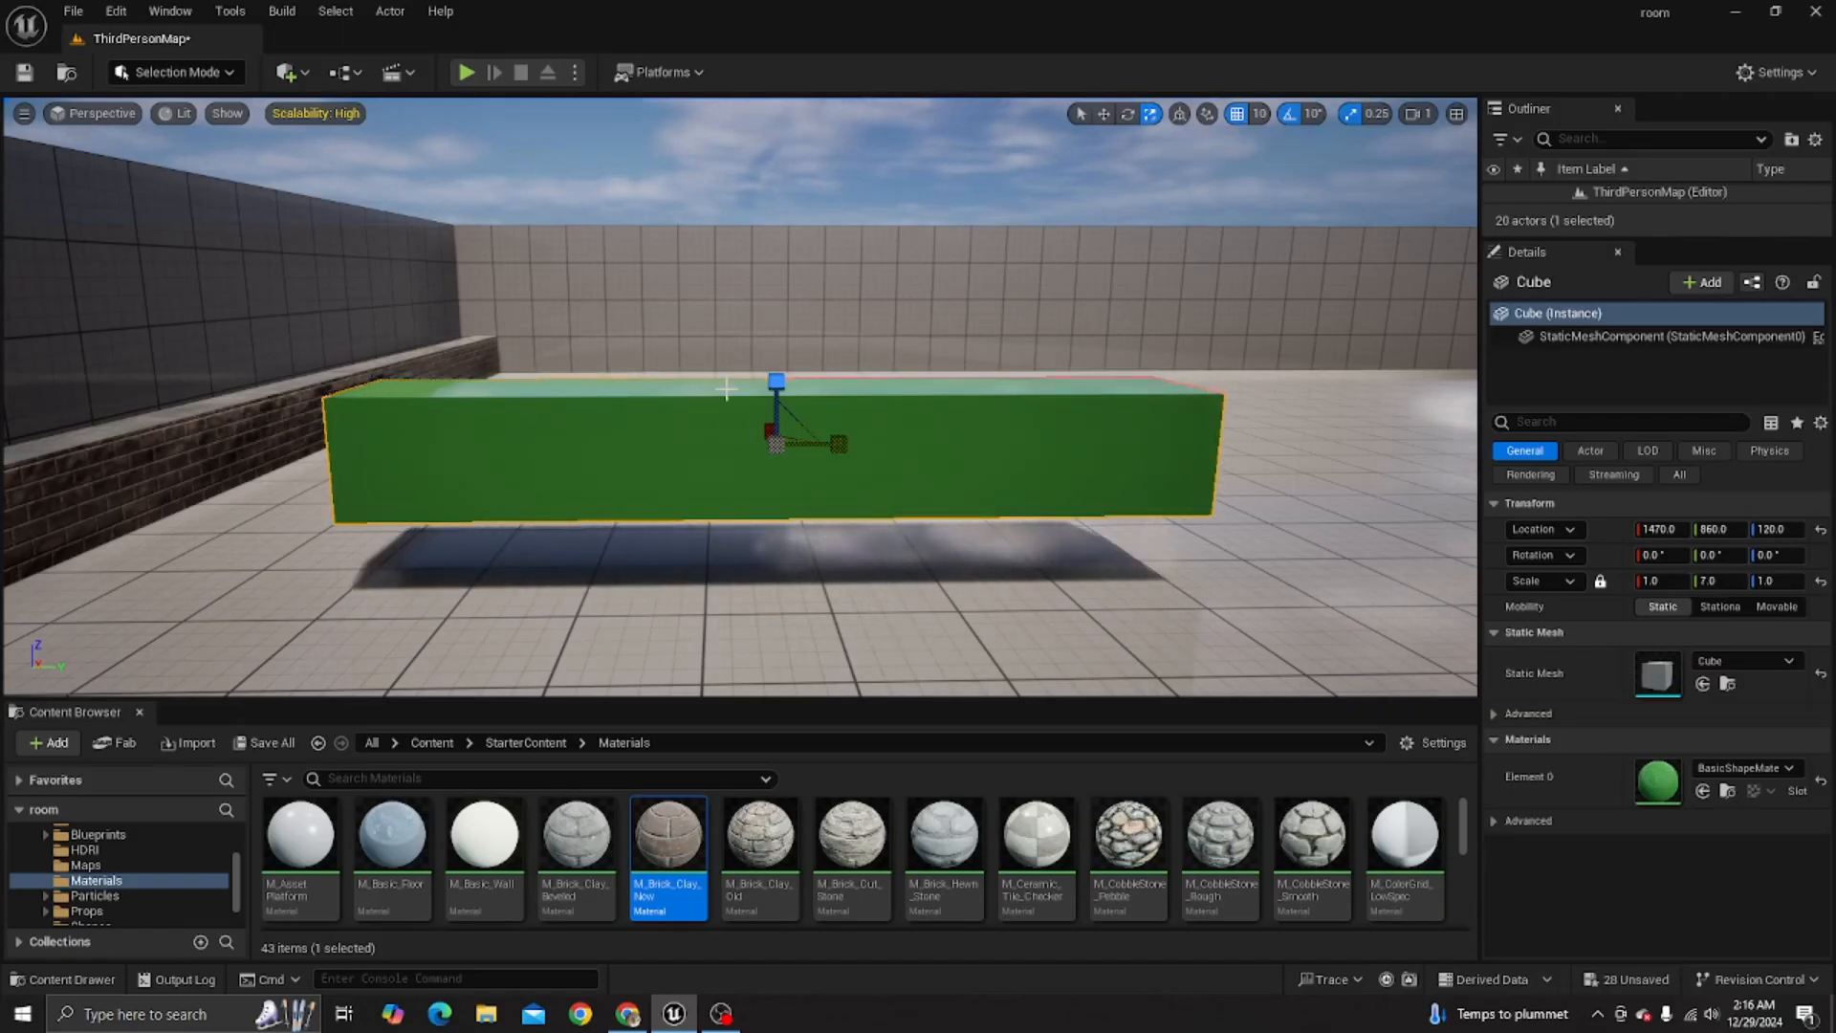
mouse_move(776, 381)
left_mouse_down()
mouse_move(777, 345)
mouse_move(777, 379)
left_mouse_up()
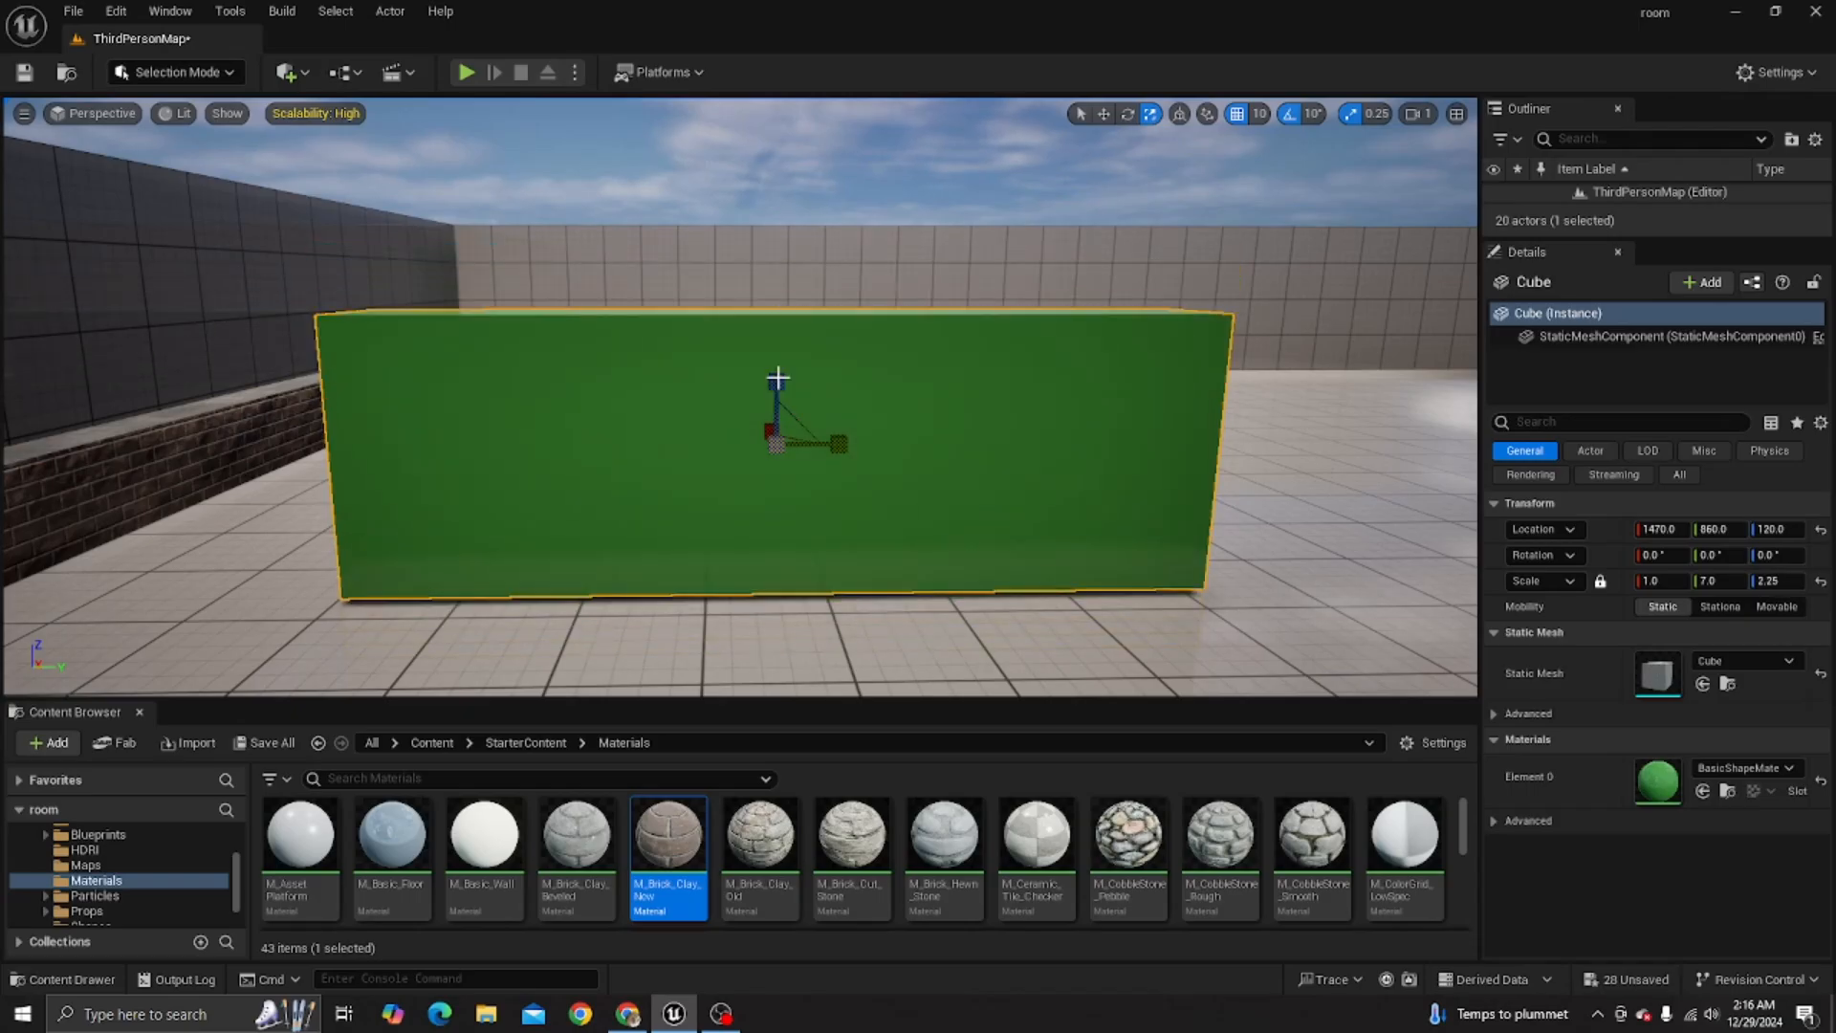
left_click(1104, 114)
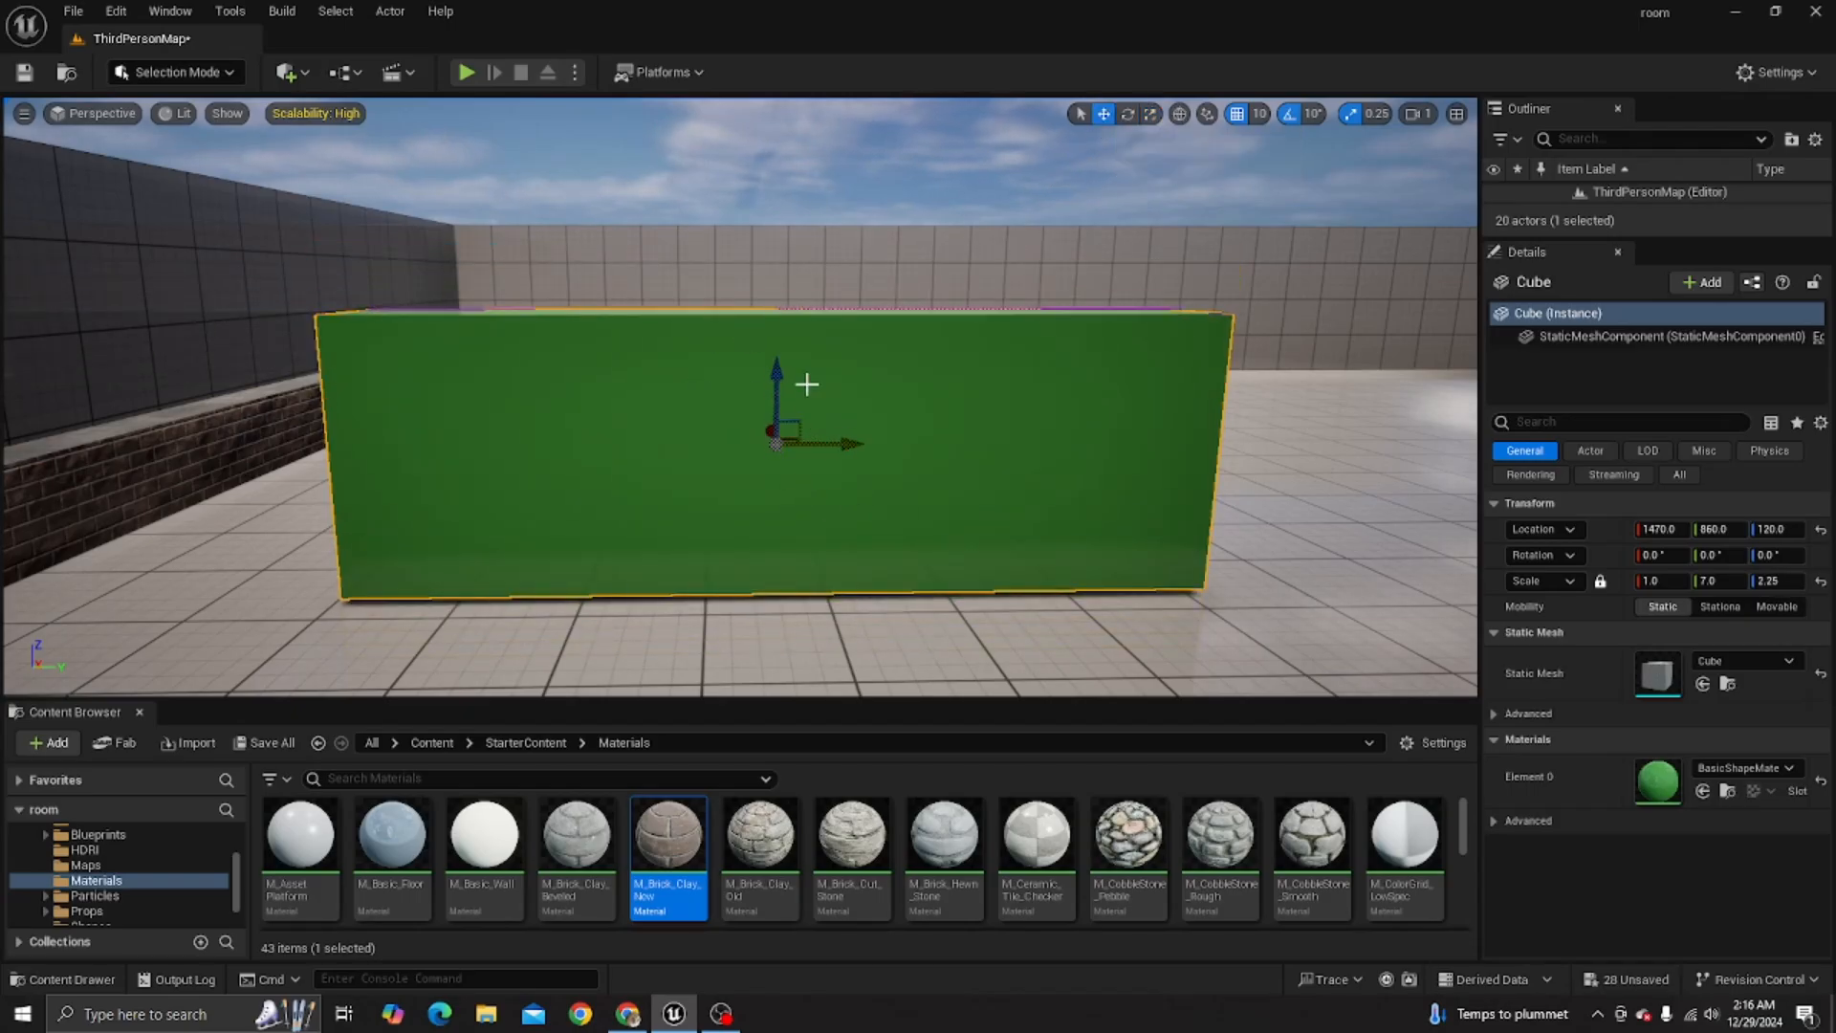
left_click_drag(777, 386, 787, 275)
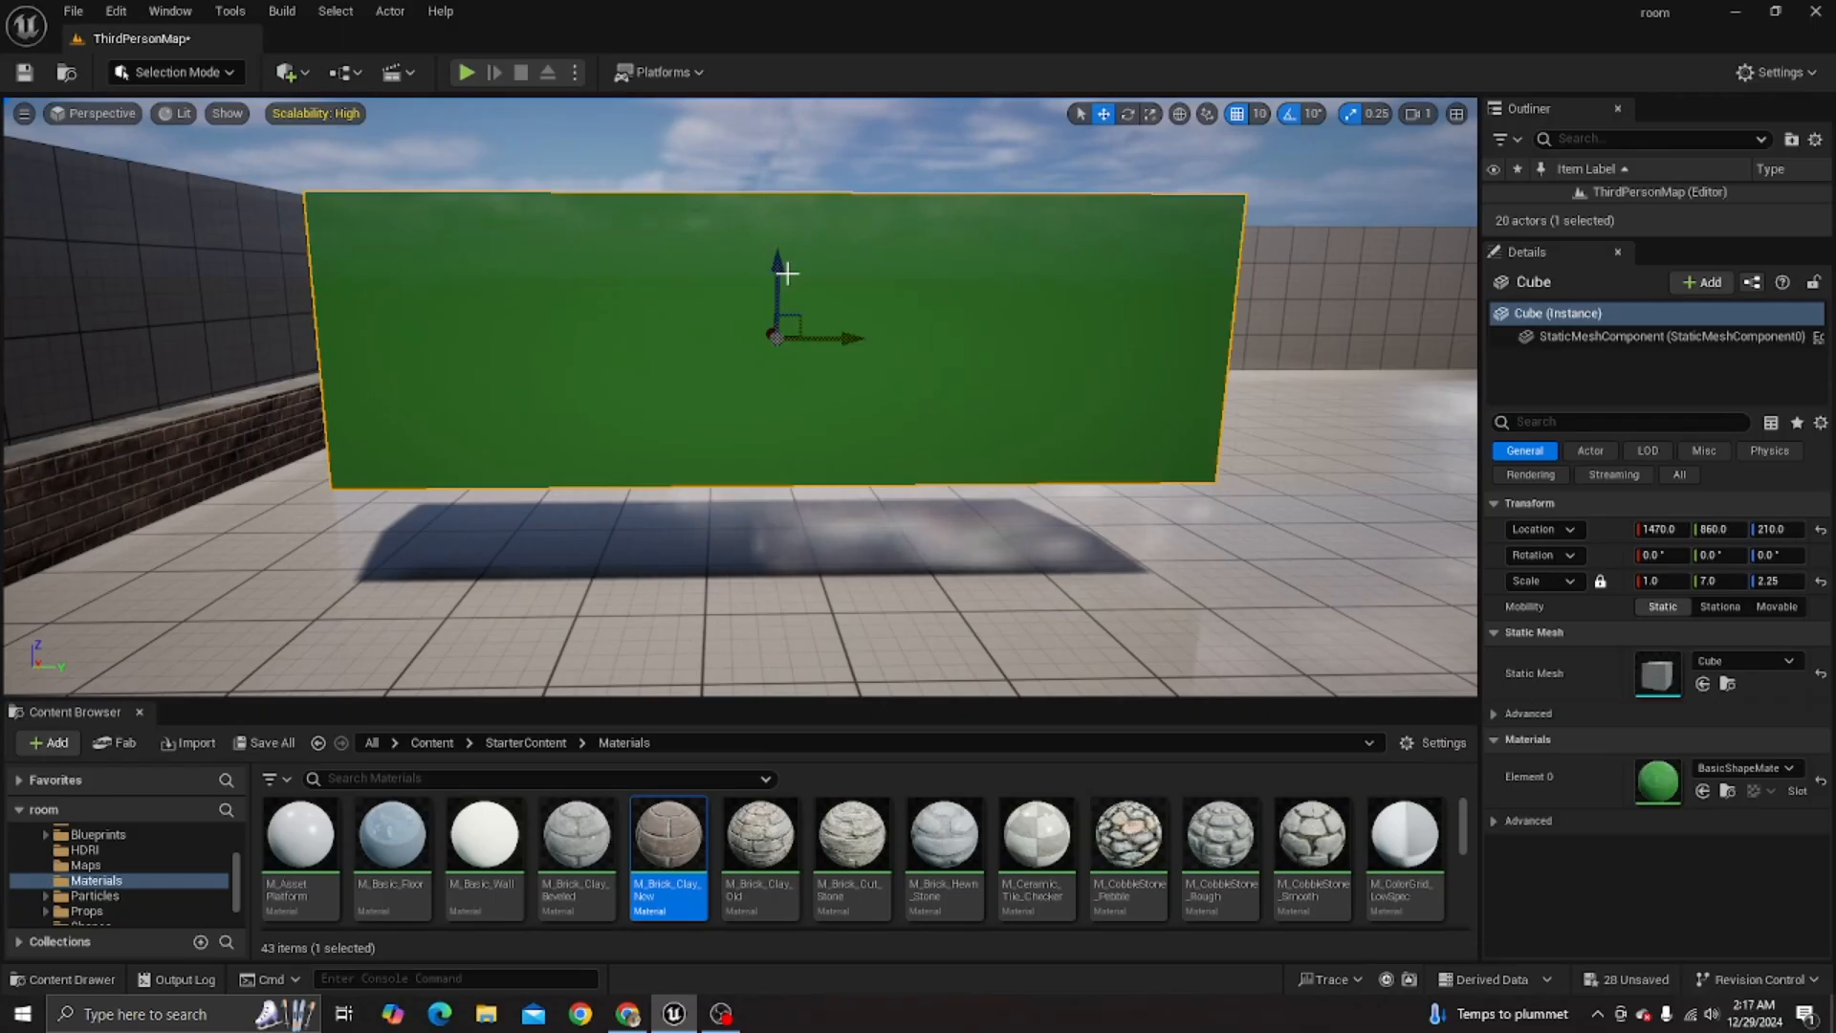
- Apply the M_Brick_Clay_New material to the stretched cube and lower the cube to a Z location of 180
left_click_drag(670, 846, 1671, 779)
right_click_drag(658, 543, 811, 374)
key("w")
key("s")
key("w")
key("s")
key("w")
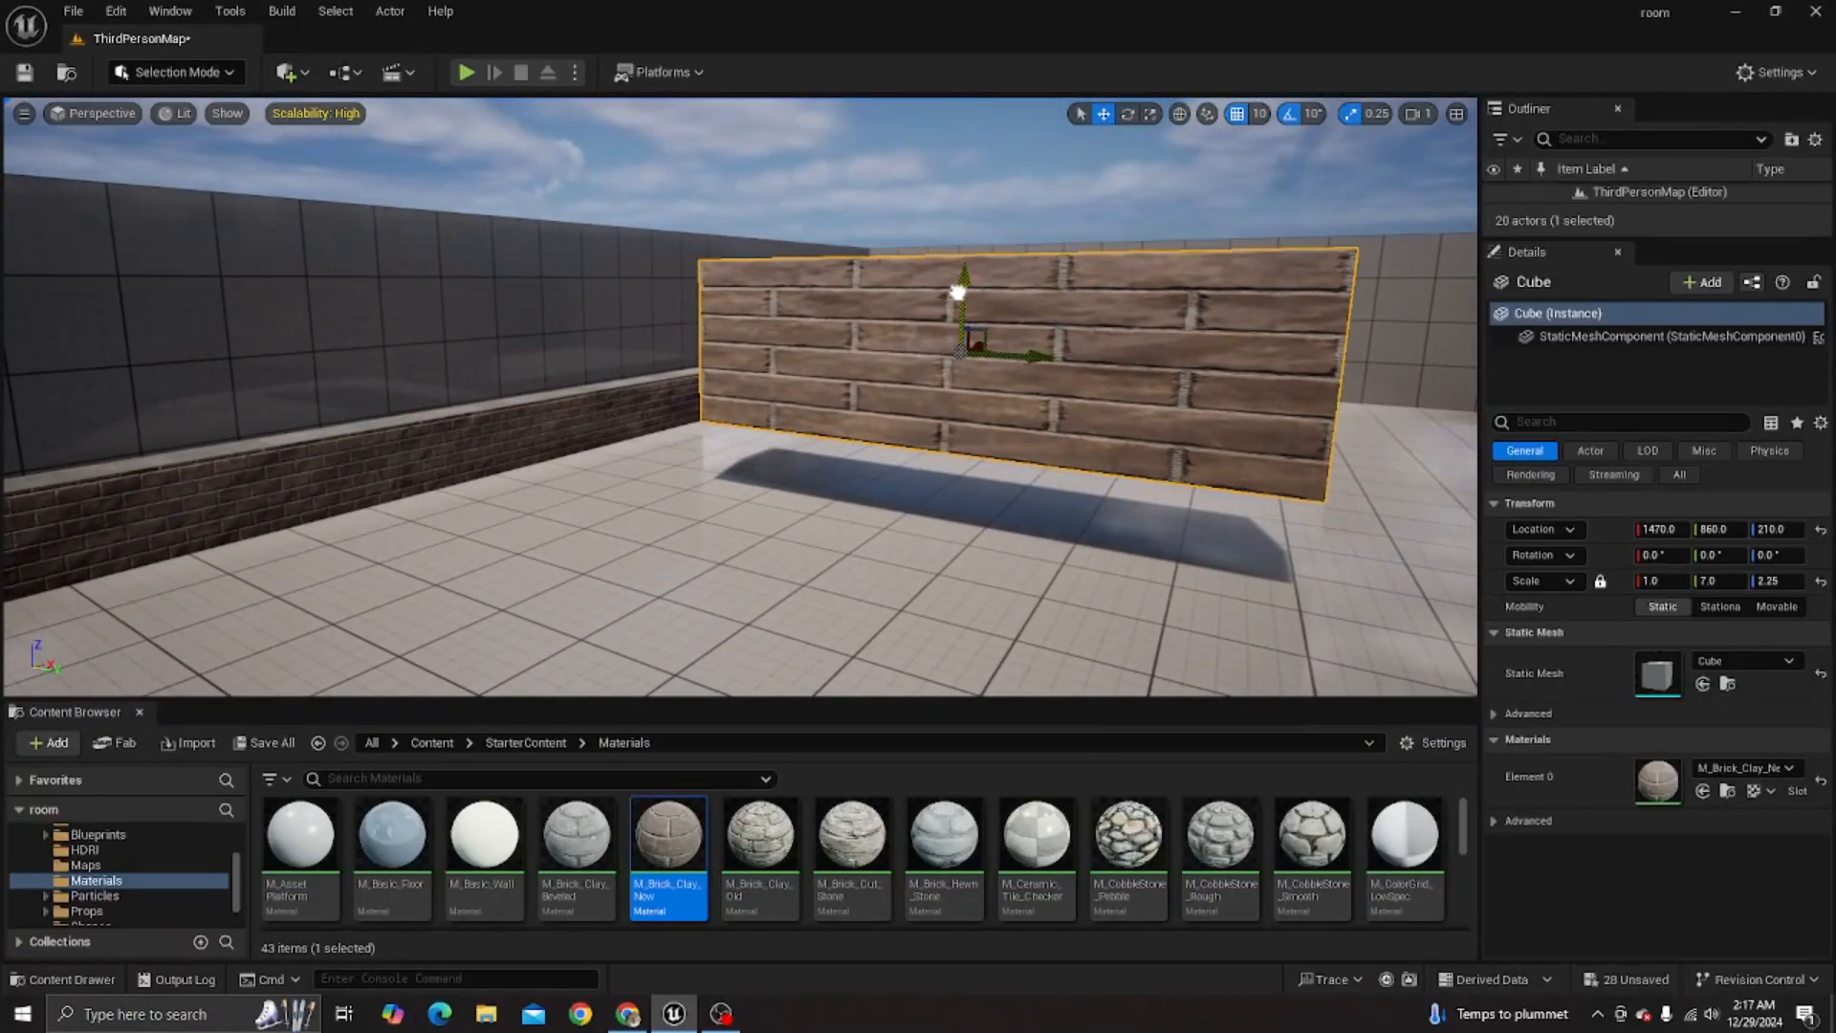
left_click_drag(958, 291, 953, 315)
- Compare the brick pattern on the low box brush wall with the one on the stretched cube
key("d")
right_click_drag(954, 314, 765, 383)
key("w")
key("a")
key("s")
mouse_move(738, 275)
right_mouse_down()
mouse_move(841, 296)
mouse_move(739, 275)
right_mouse_up()
key("w")
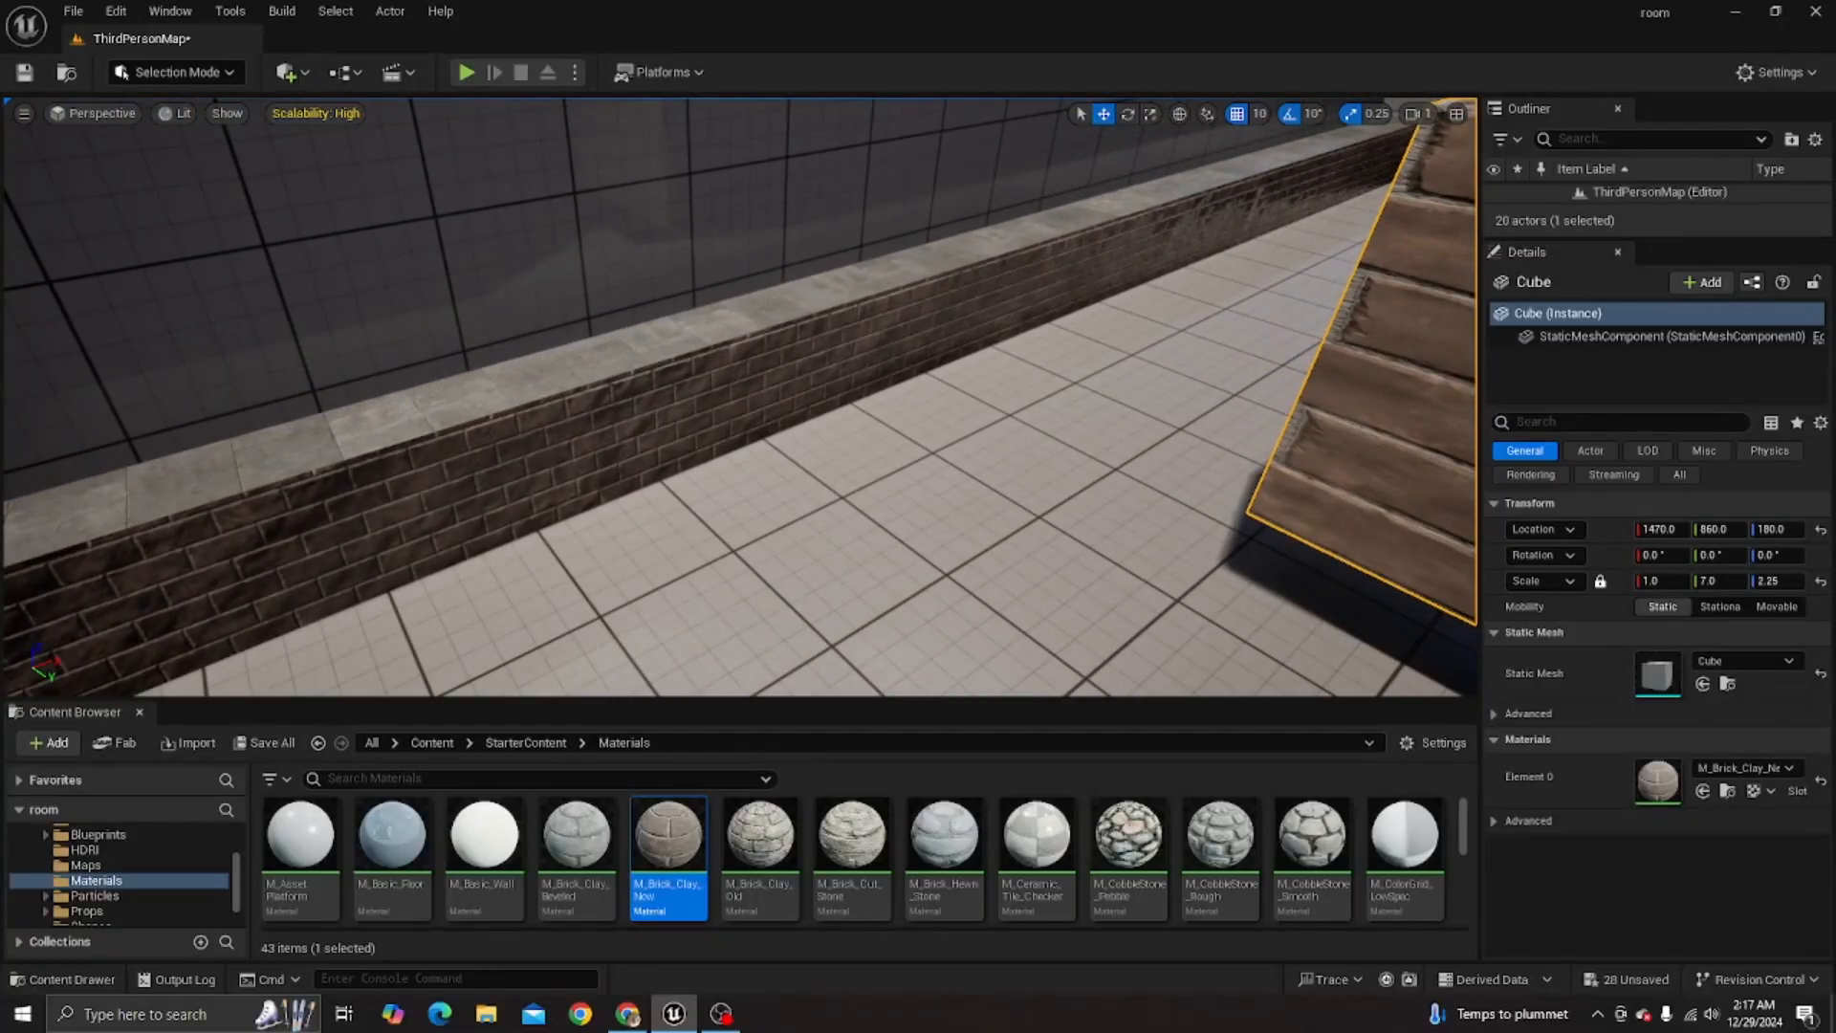
left_click(784, 316)
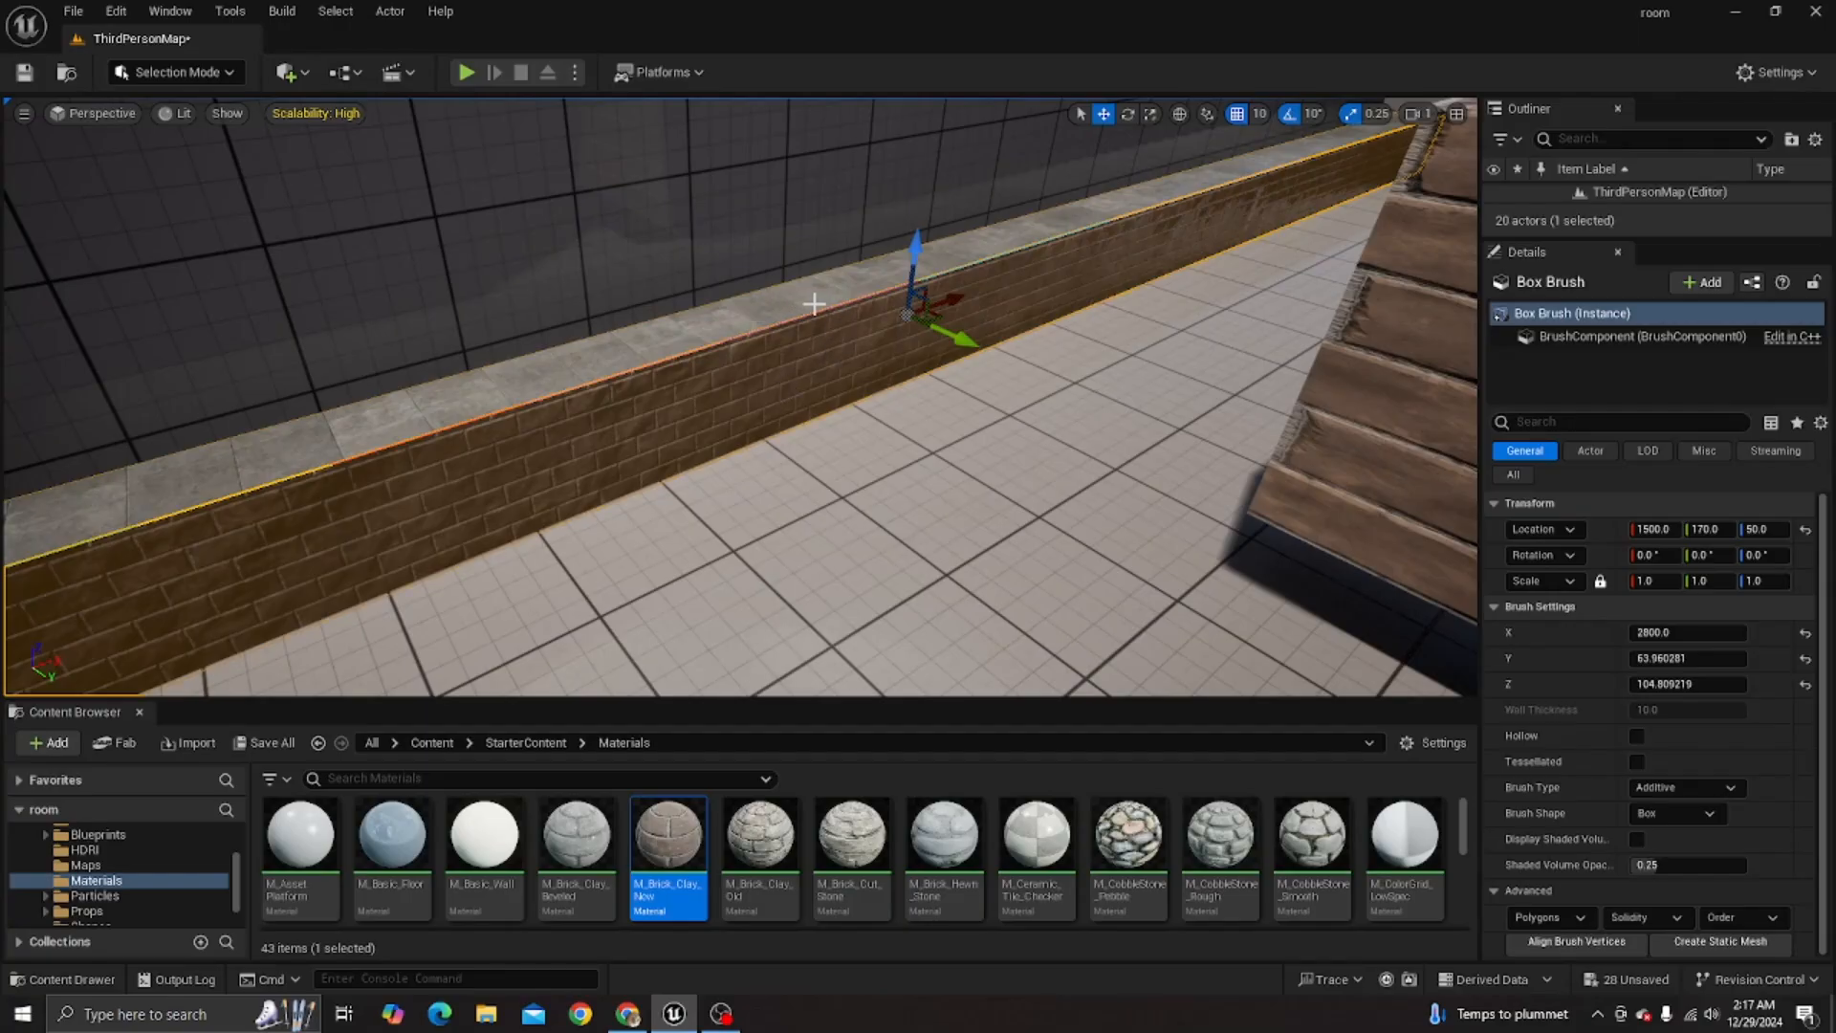
- Delete the stretched brick cube from the level
mouse_move(811, 419)
right_mouse_down()
mouse_move(846, 368)
mouse_move(687, 384)
right_mouse_up()
key("s")
left_click(794, 380)
key("Delete")
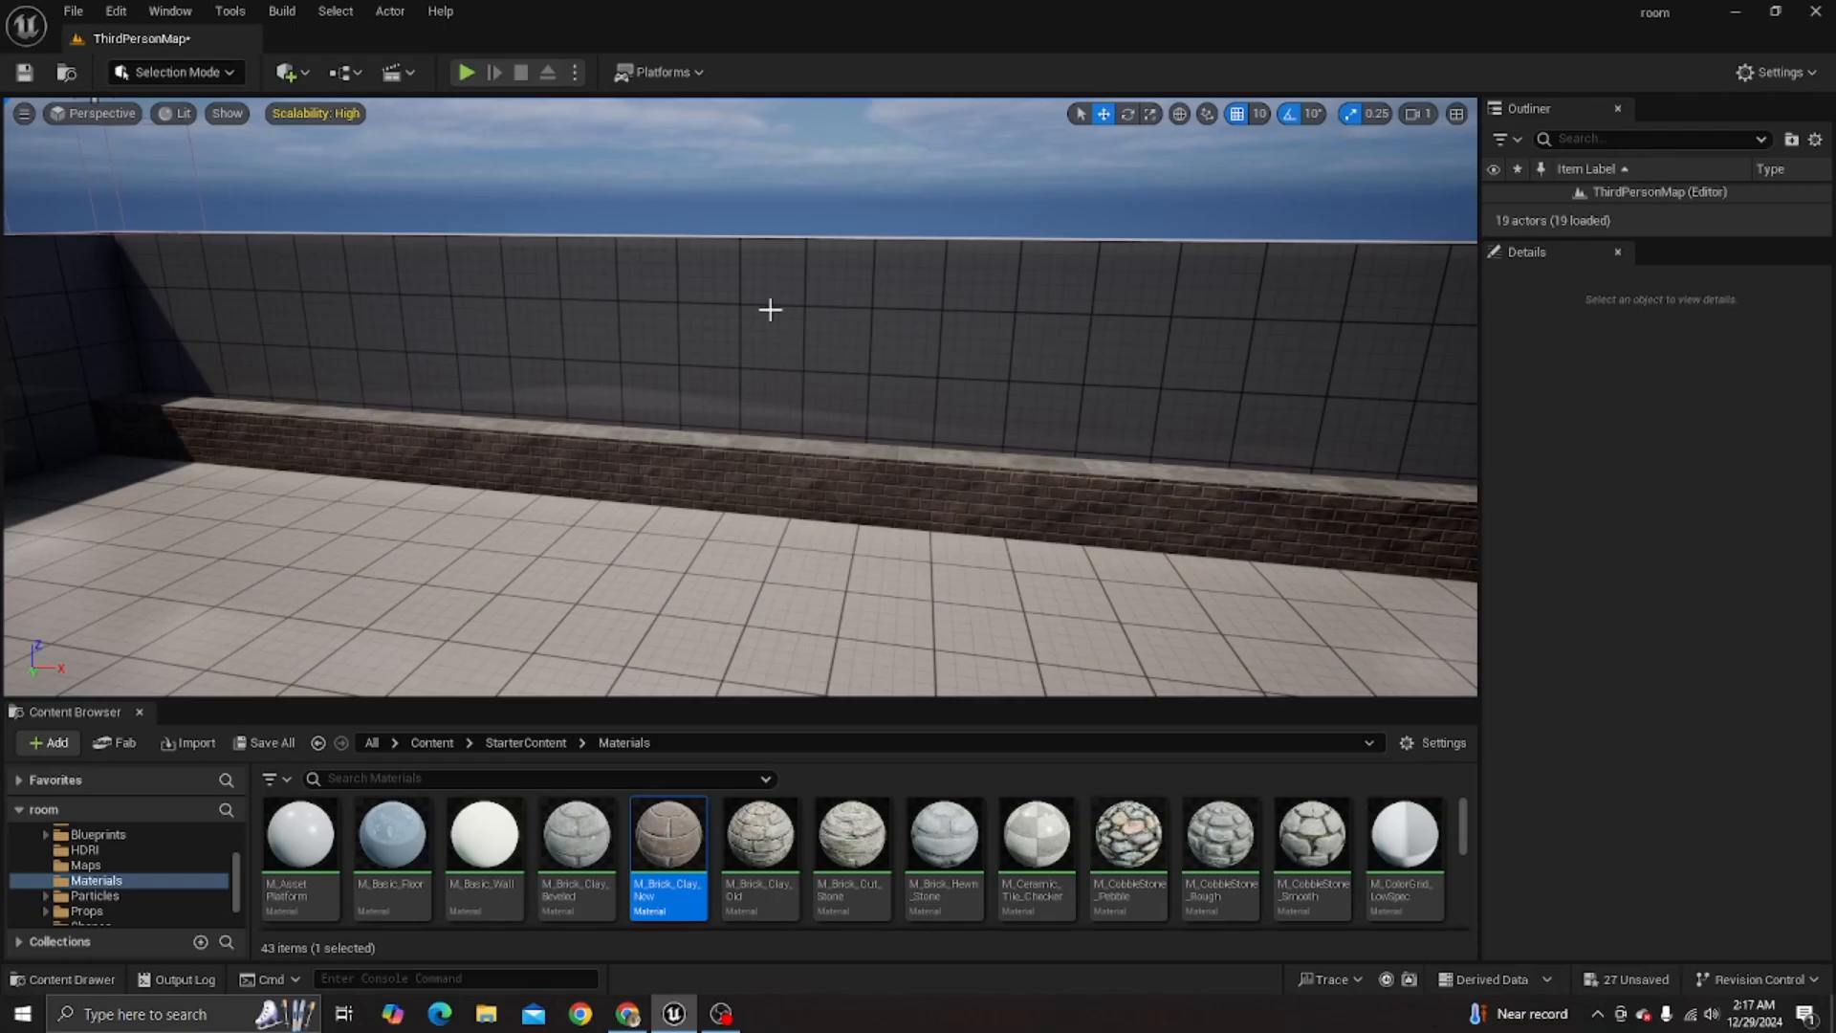
- Place a Geometry box brush on the open floor, at about X 1170, Y 900, Z 100
mouse_move(755, 335)
right_mouse_down()
mouse_move(842, 350)
mouse_move(708, 334)
mouse_move(823, 306)
mouse_move(755, 287)
mouse_move(717, 401)
mouse_move(574, 378)
mouse_move(708, 344)
mouse_move(546, 359)
mouse_move(758, 328)
right_mouse_up()
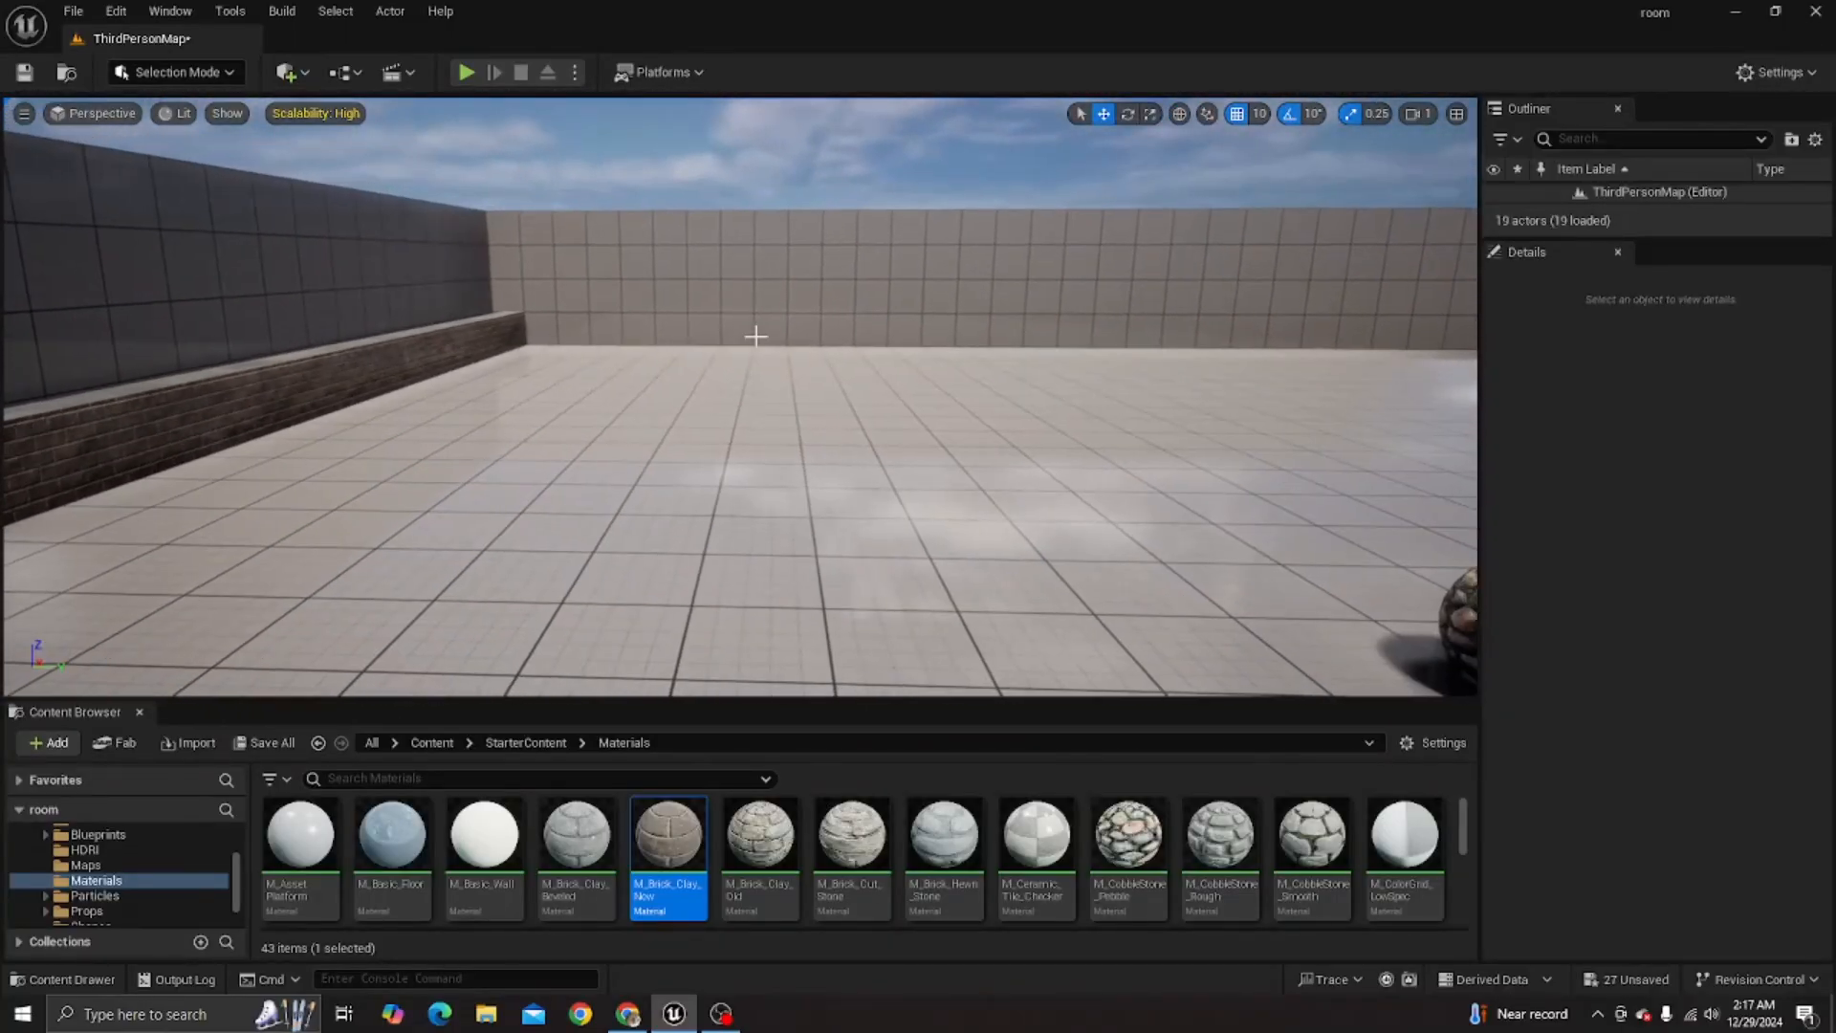
left_click(308, 69)
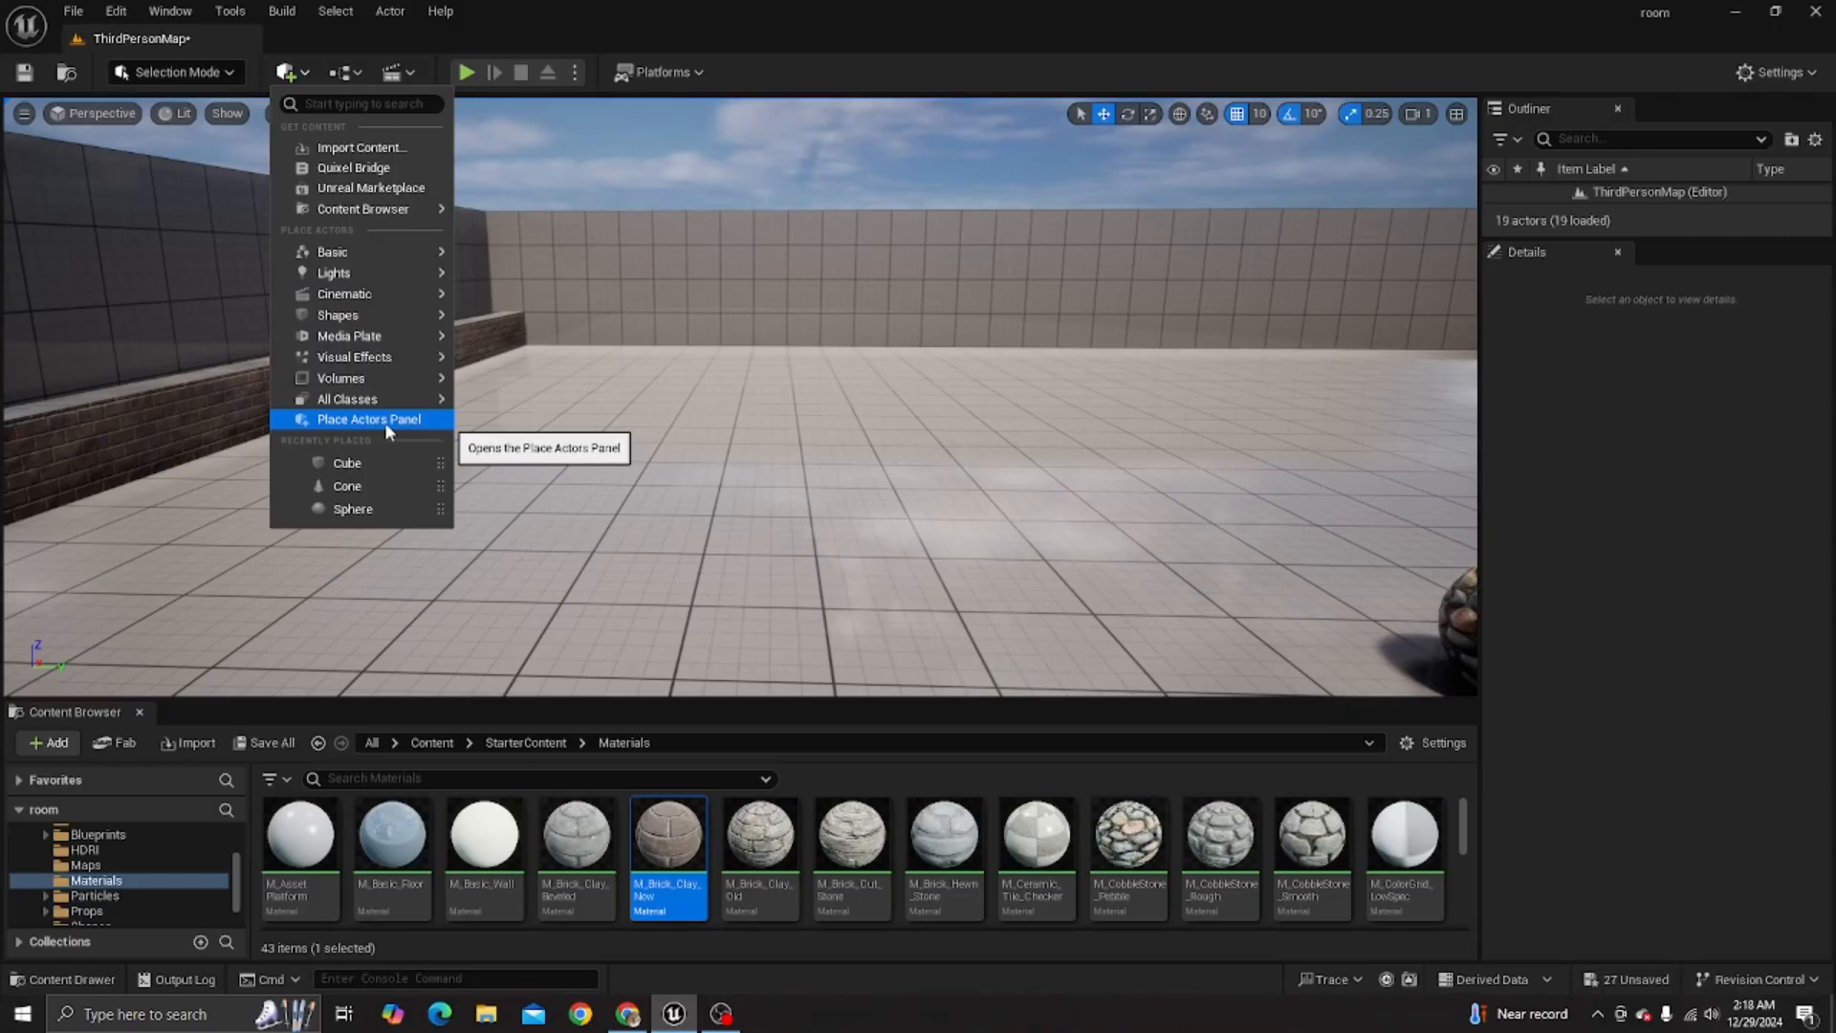
left_click(386, 426)
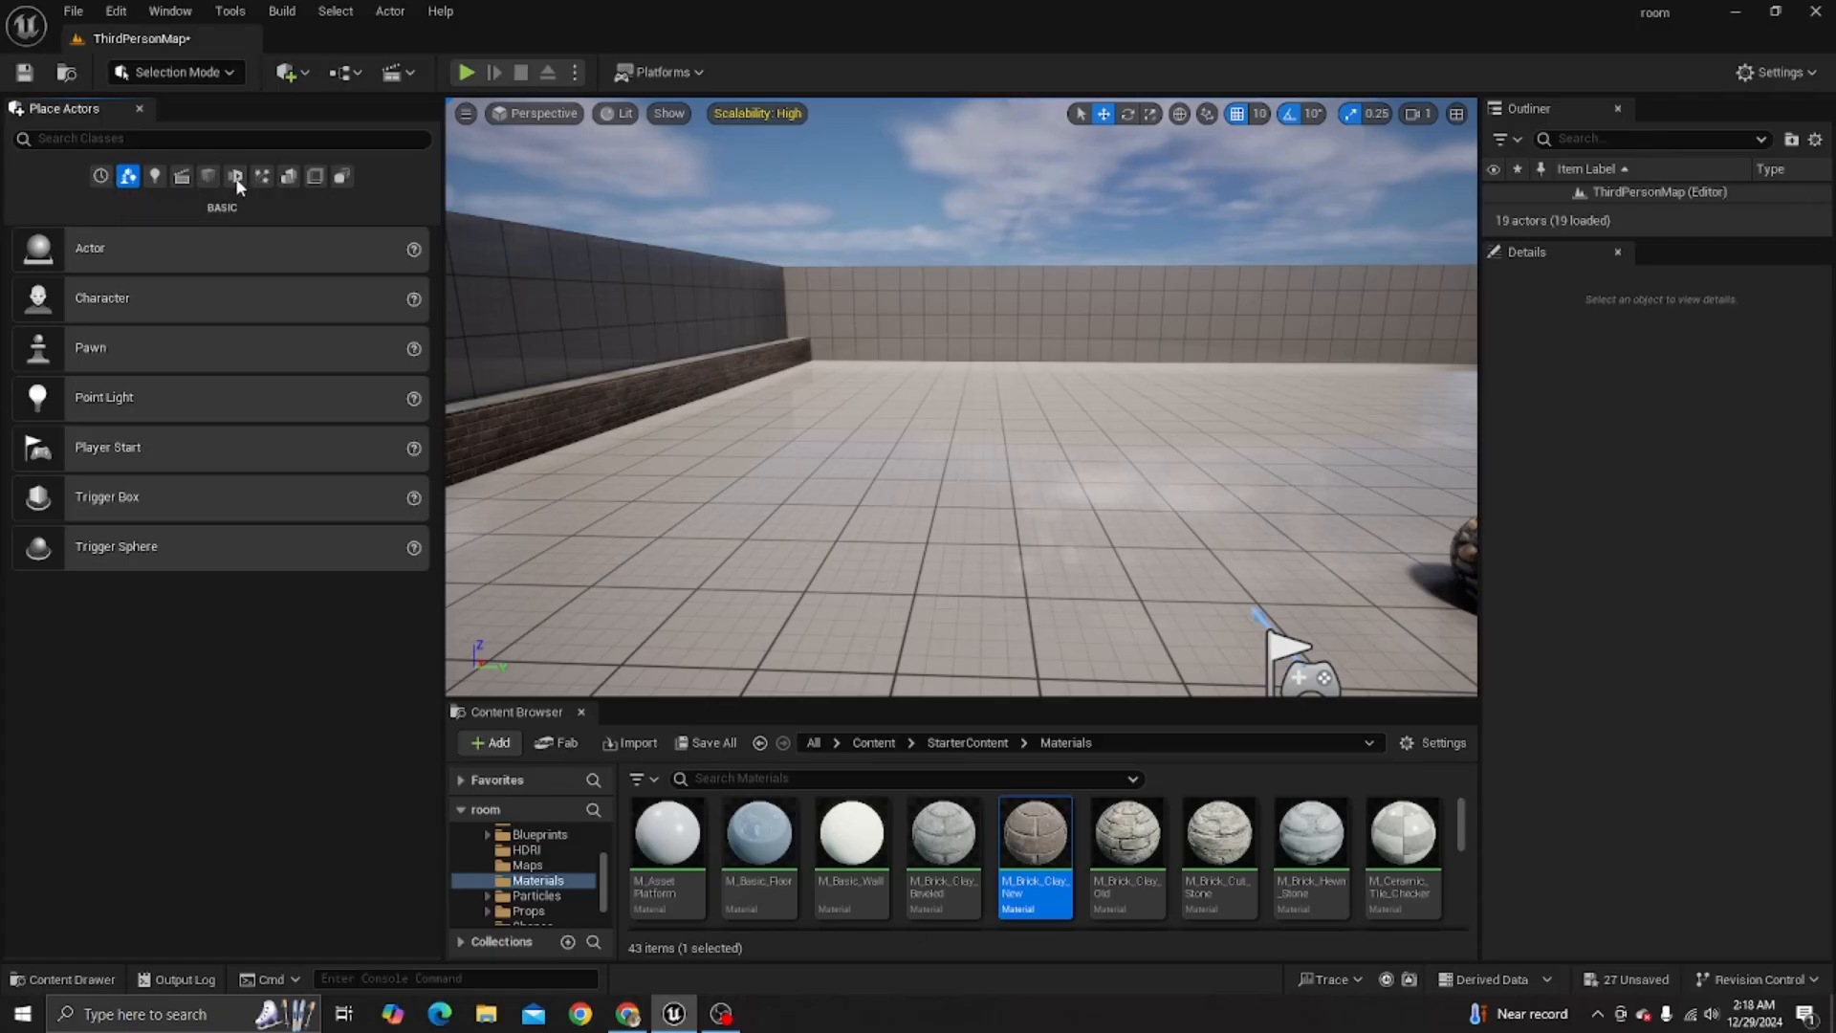
left_click(289, 176)
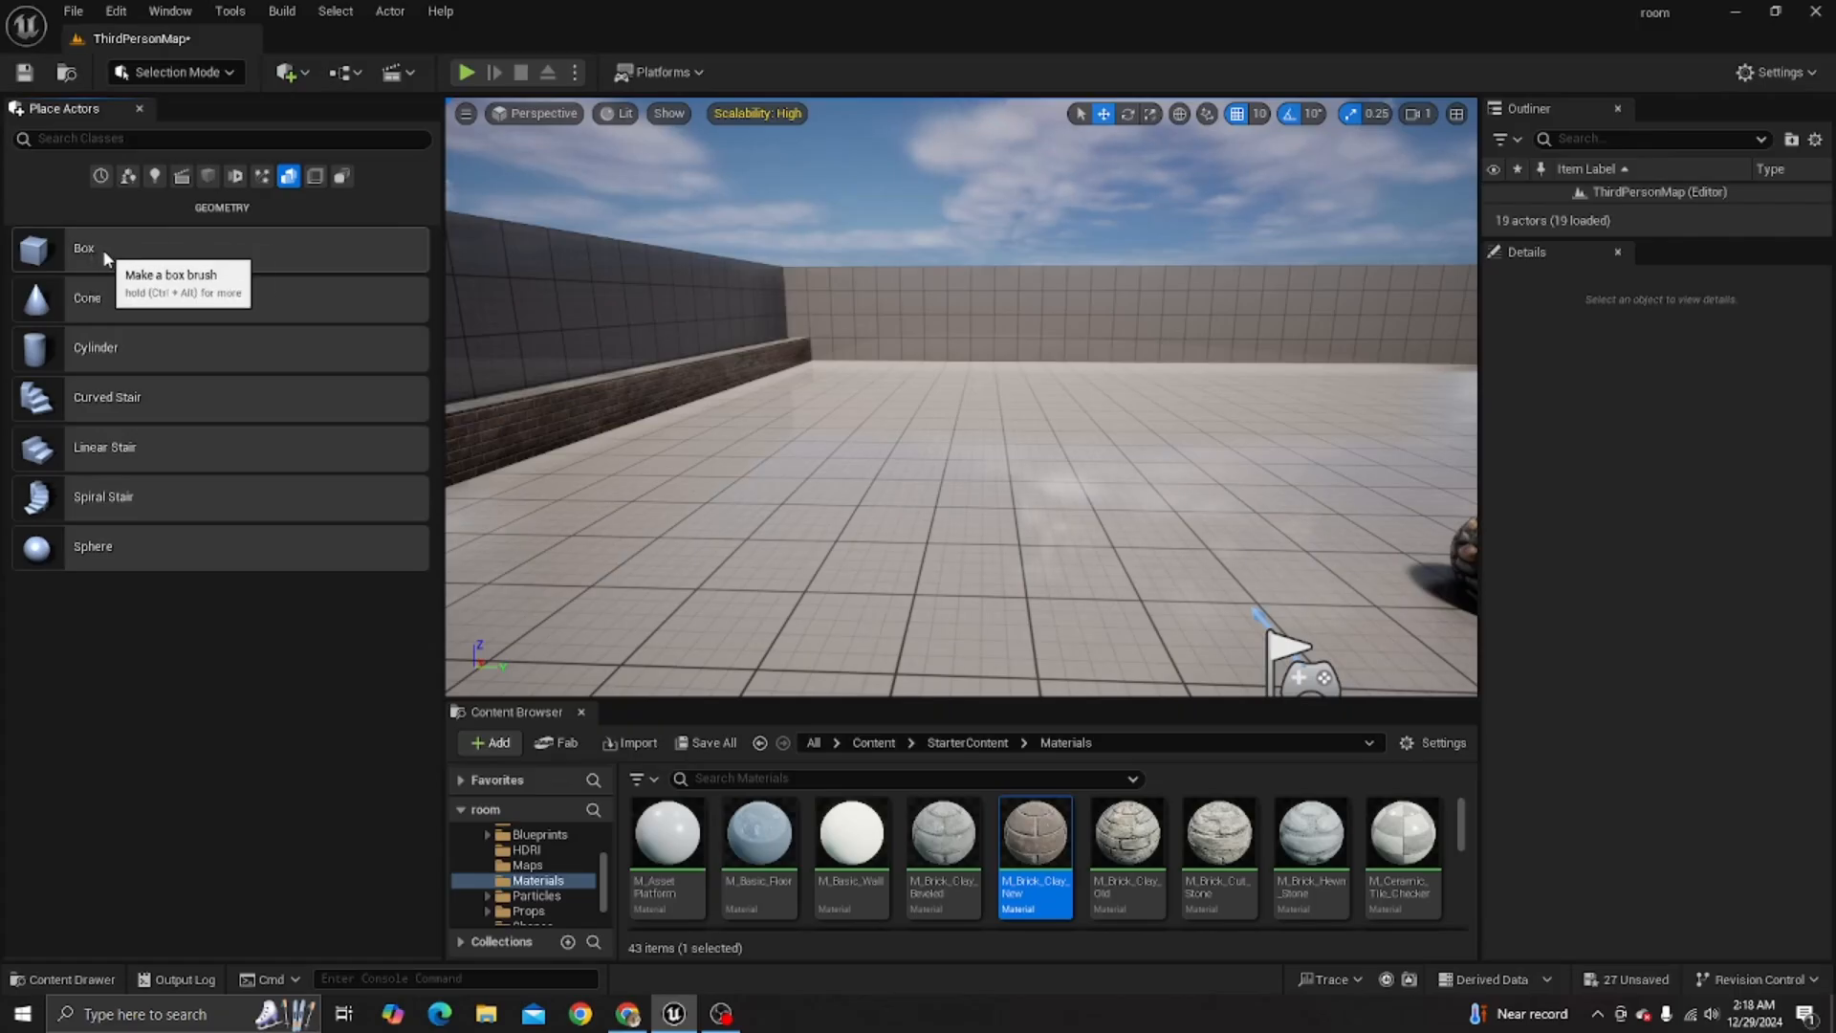
mouse_move(105, 256)
left_mouse_down()
mouse_move(828, 496)
mouse_move(920, 555)
left_mouse_up()
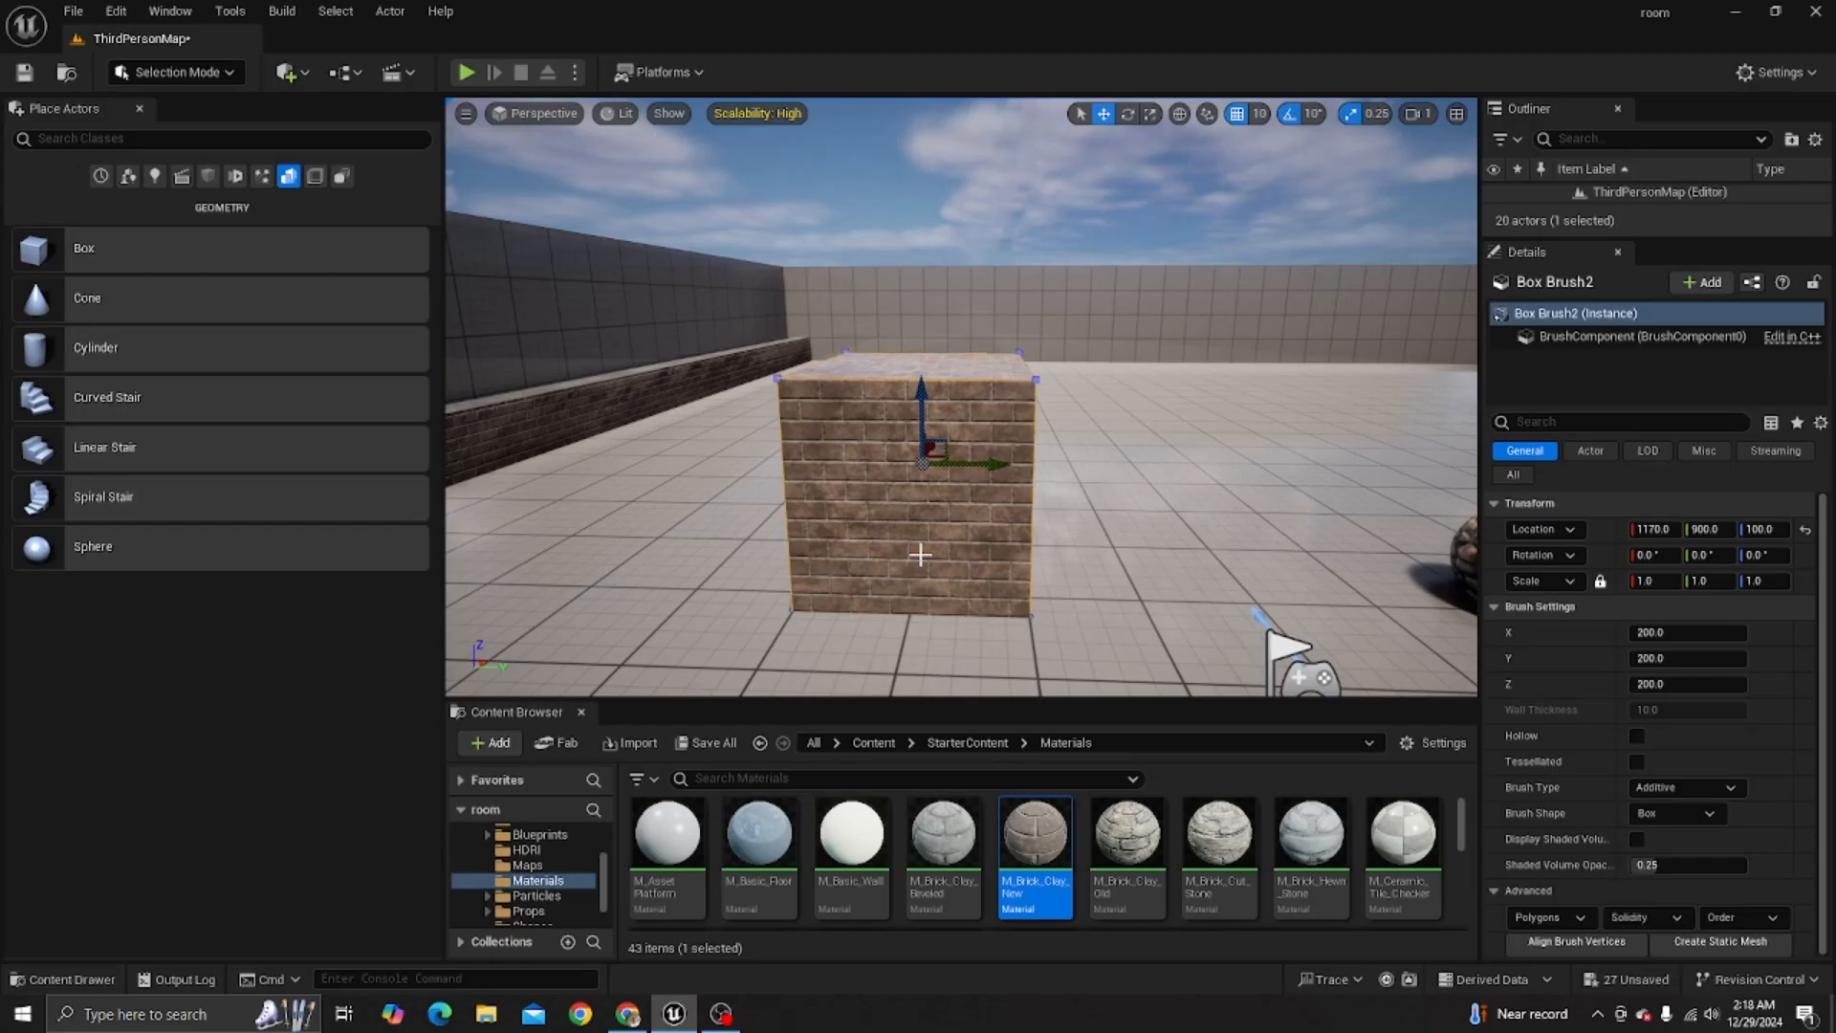
- Try scaling the box brush along Y to 4.0 and to 3.0 with proportions unlocked, undo both scalings and relock the proportions
left_click(1600, 581)
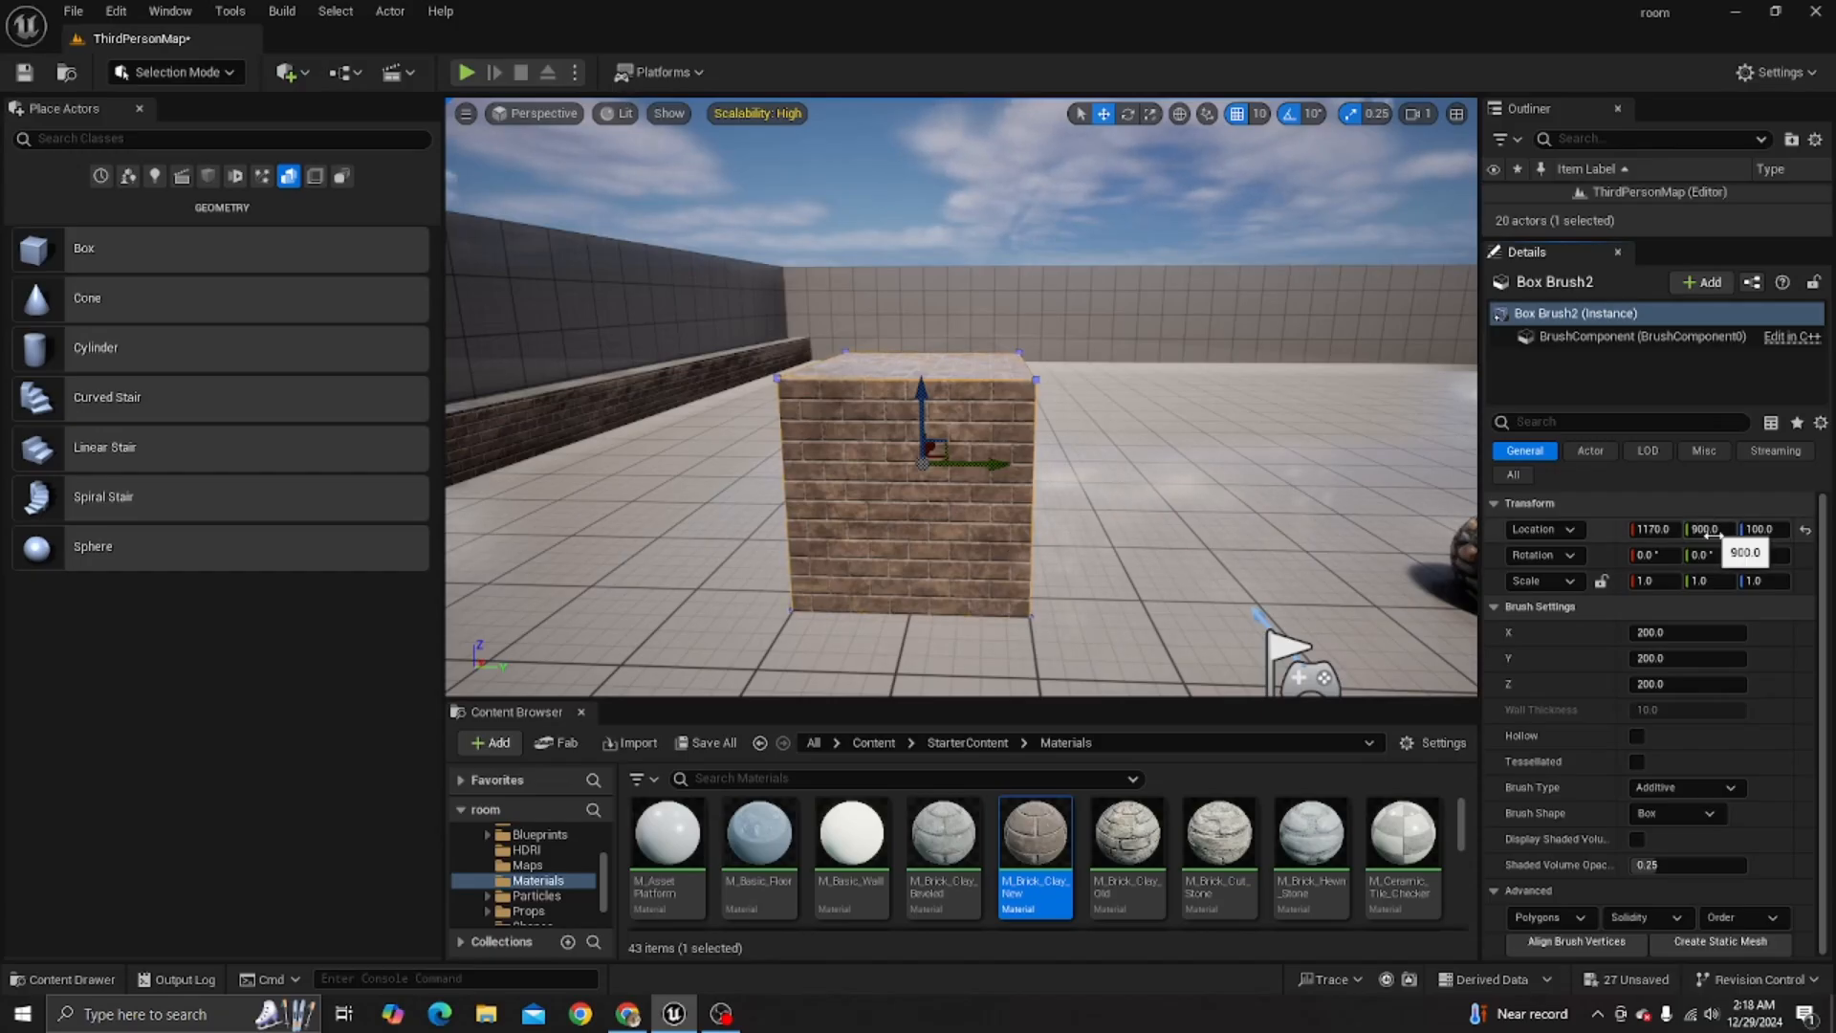
left_click(1151, 114)
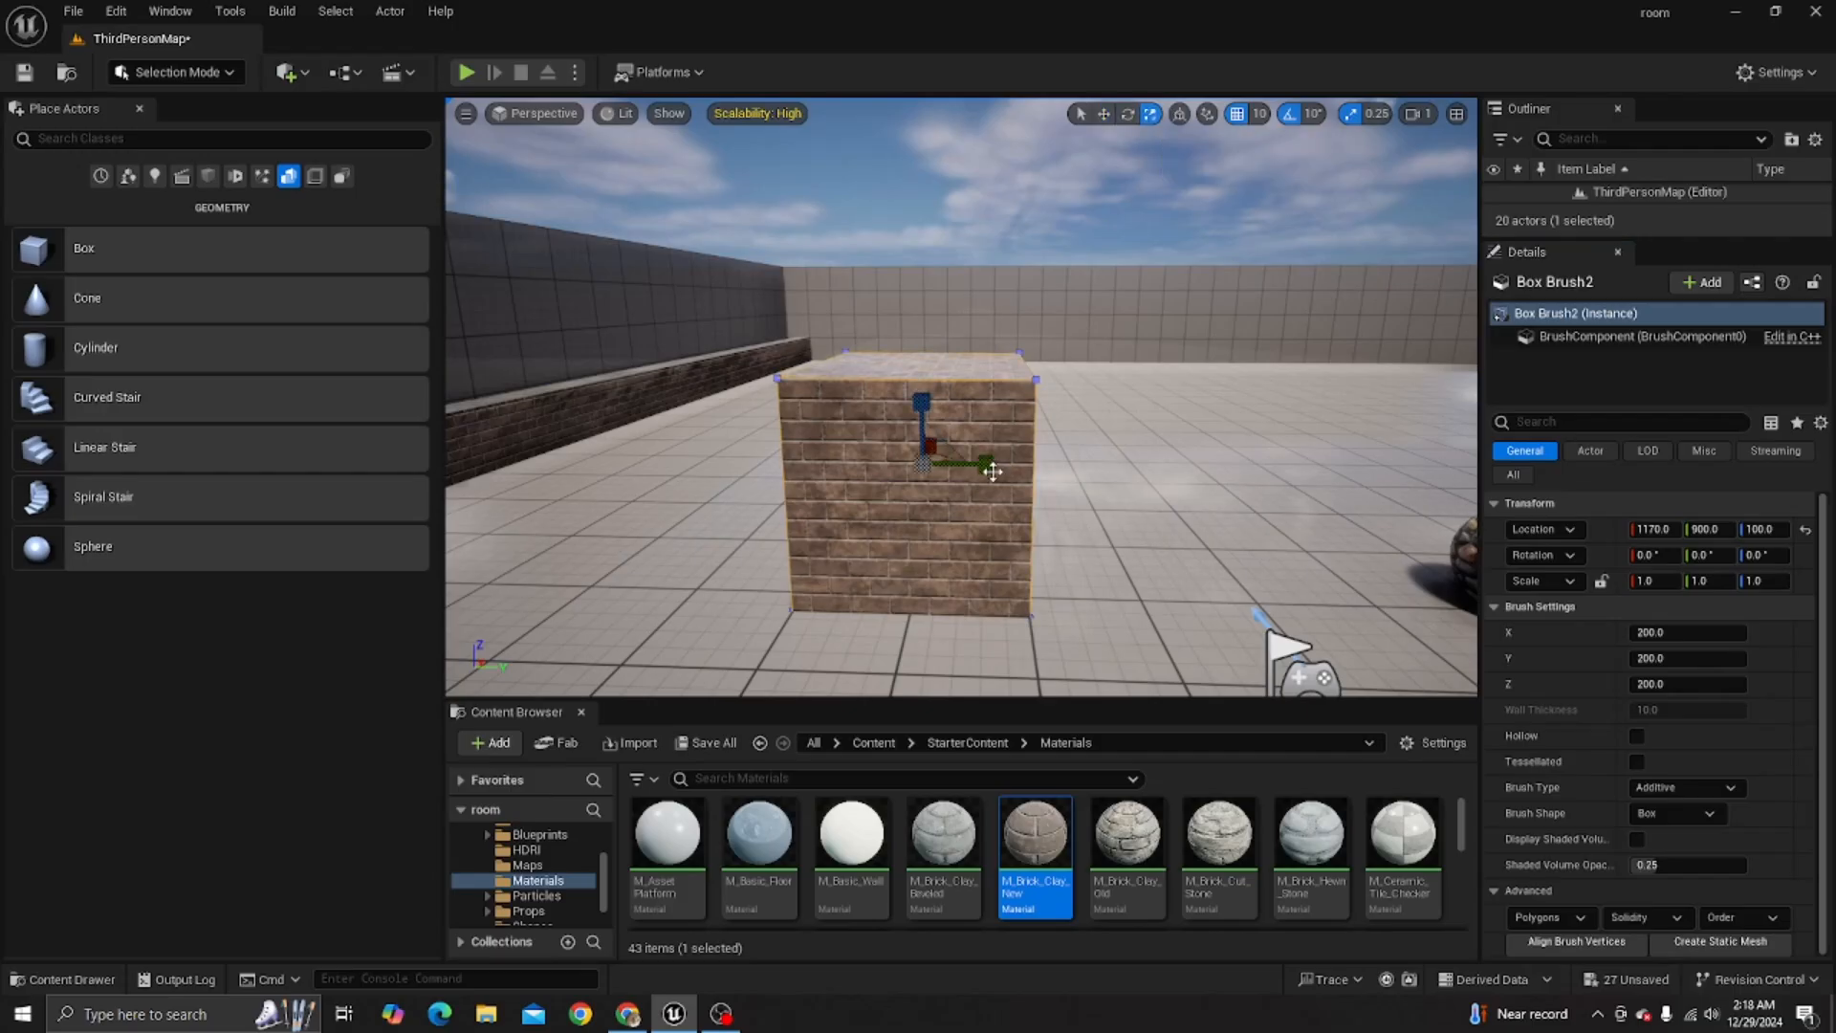
left_click_drag(989, 464, 994, 467)
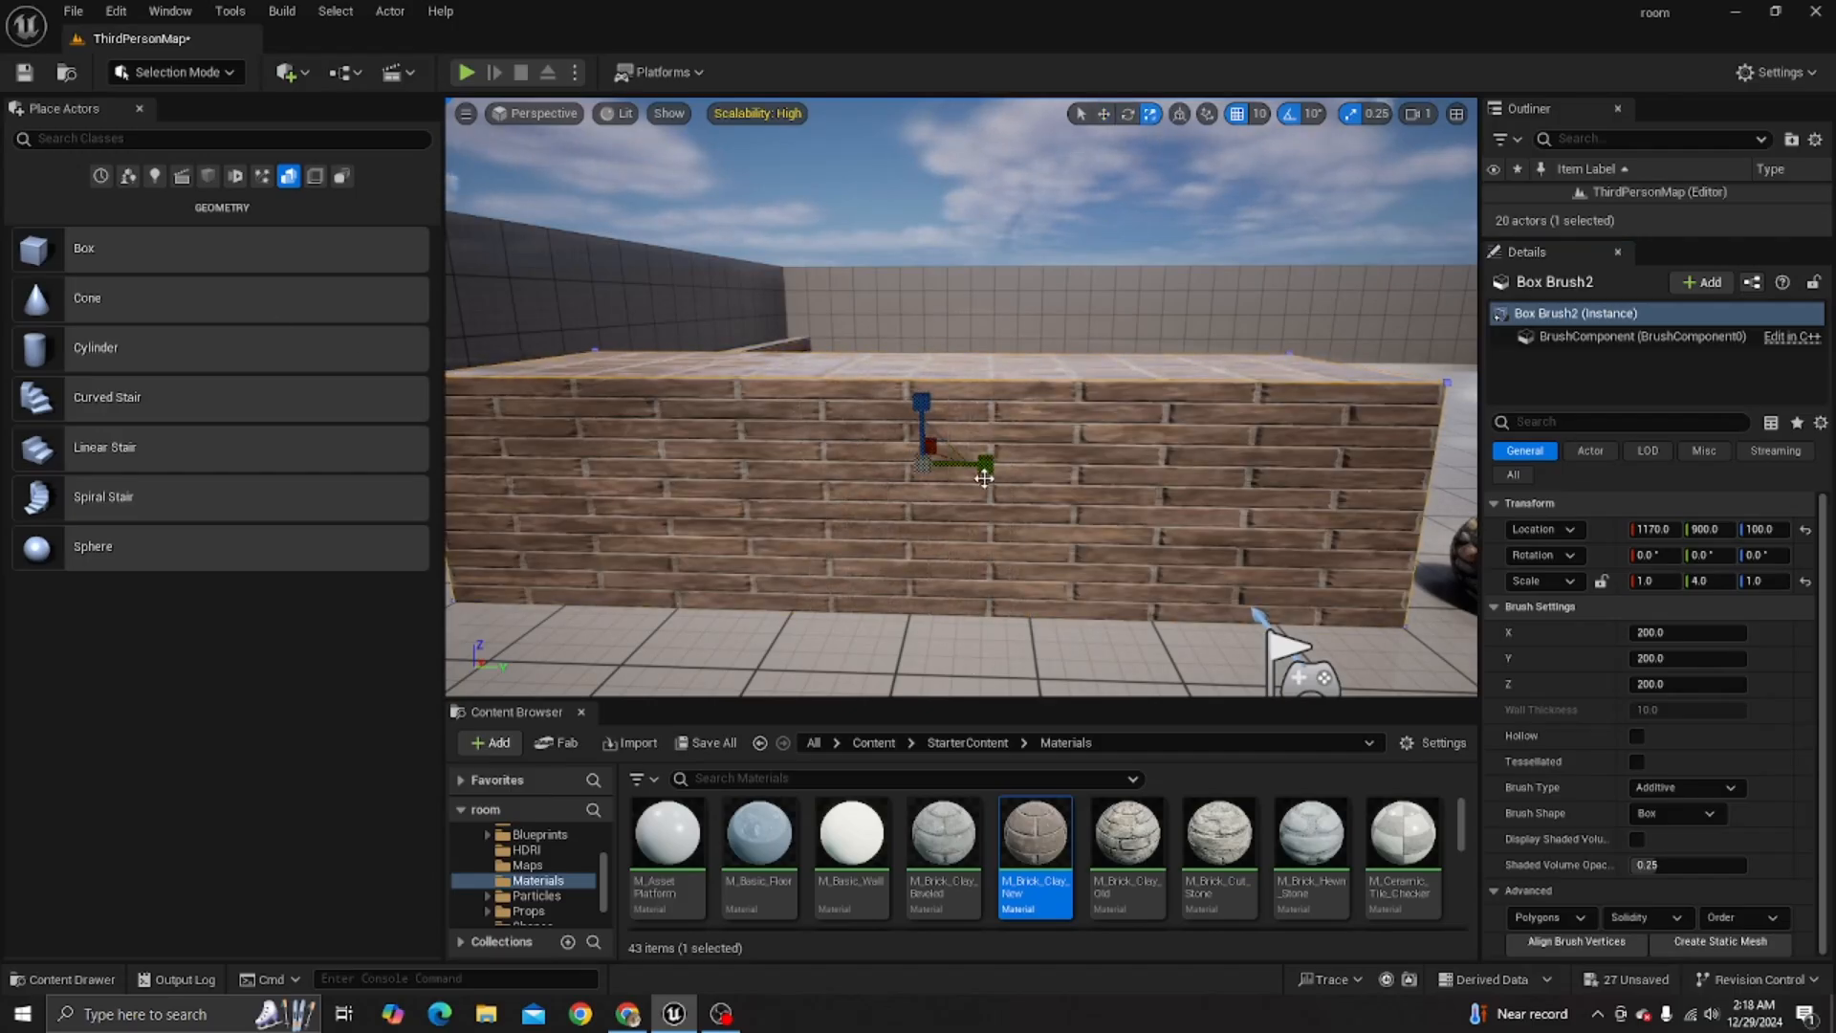
left_click_drag(986, 466, 979, 466)
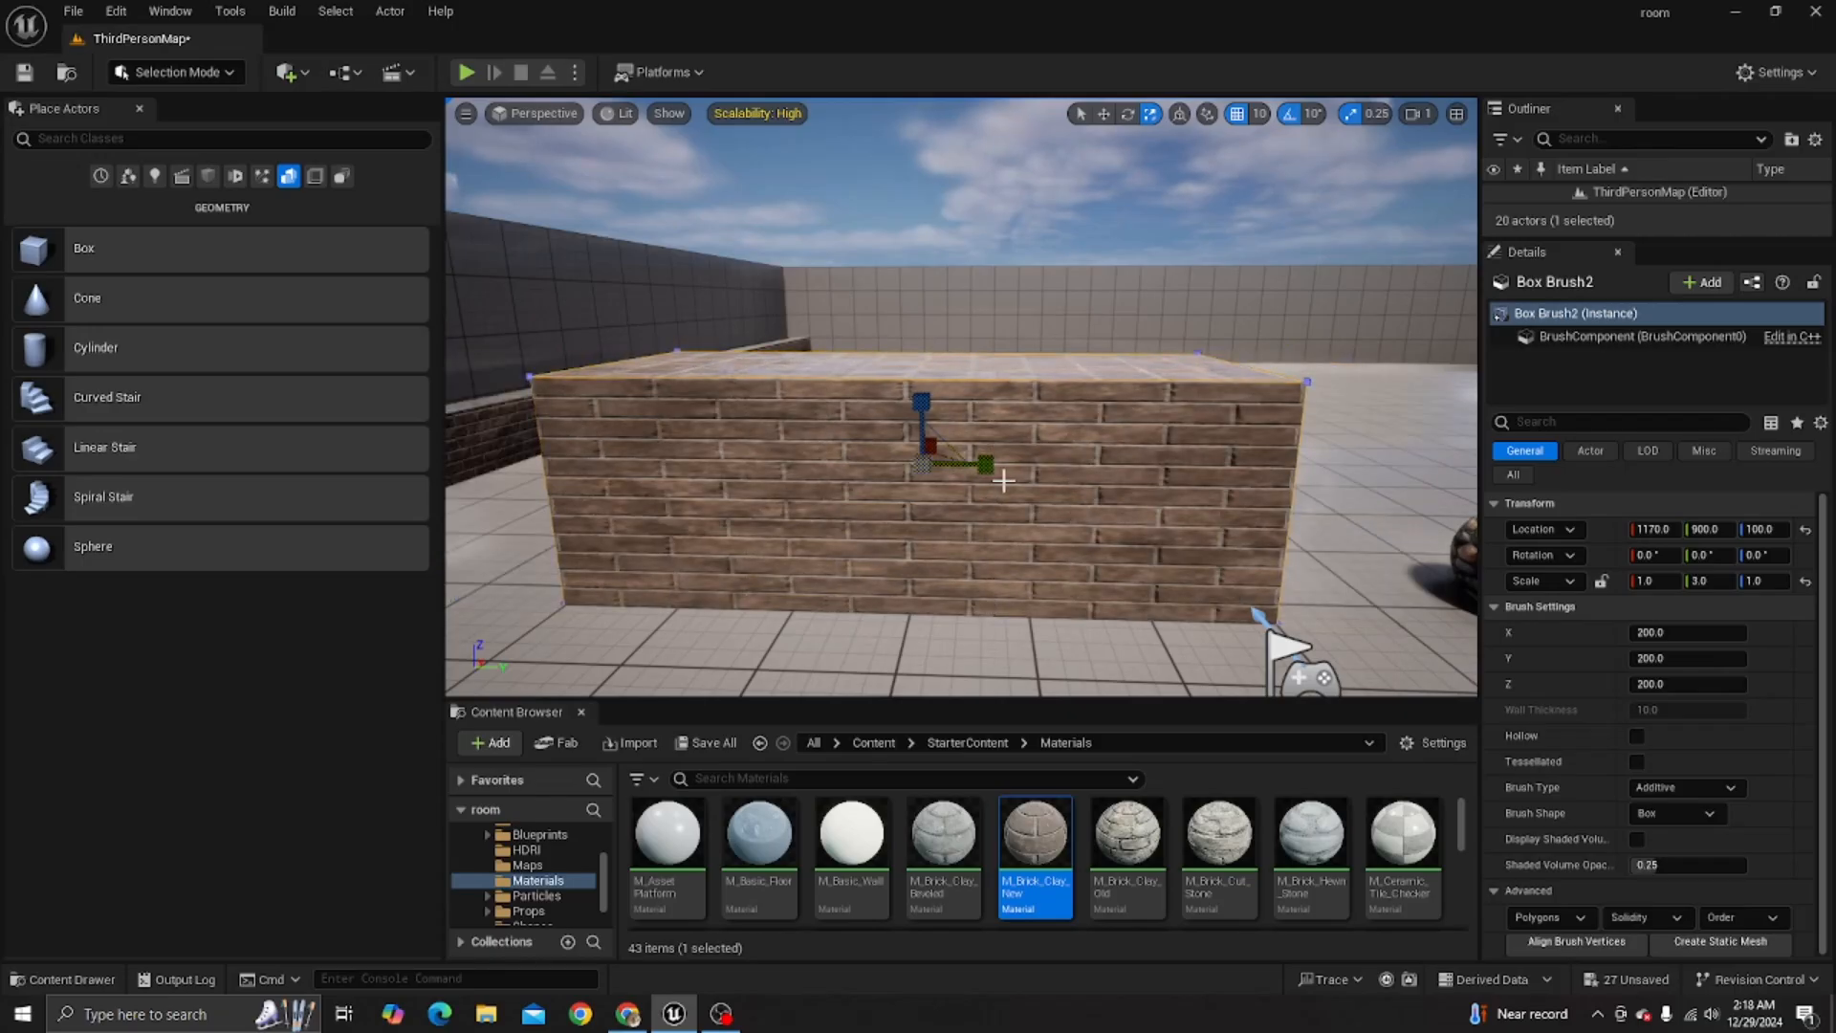
key("ctrl+z")
key("ctrl+z")
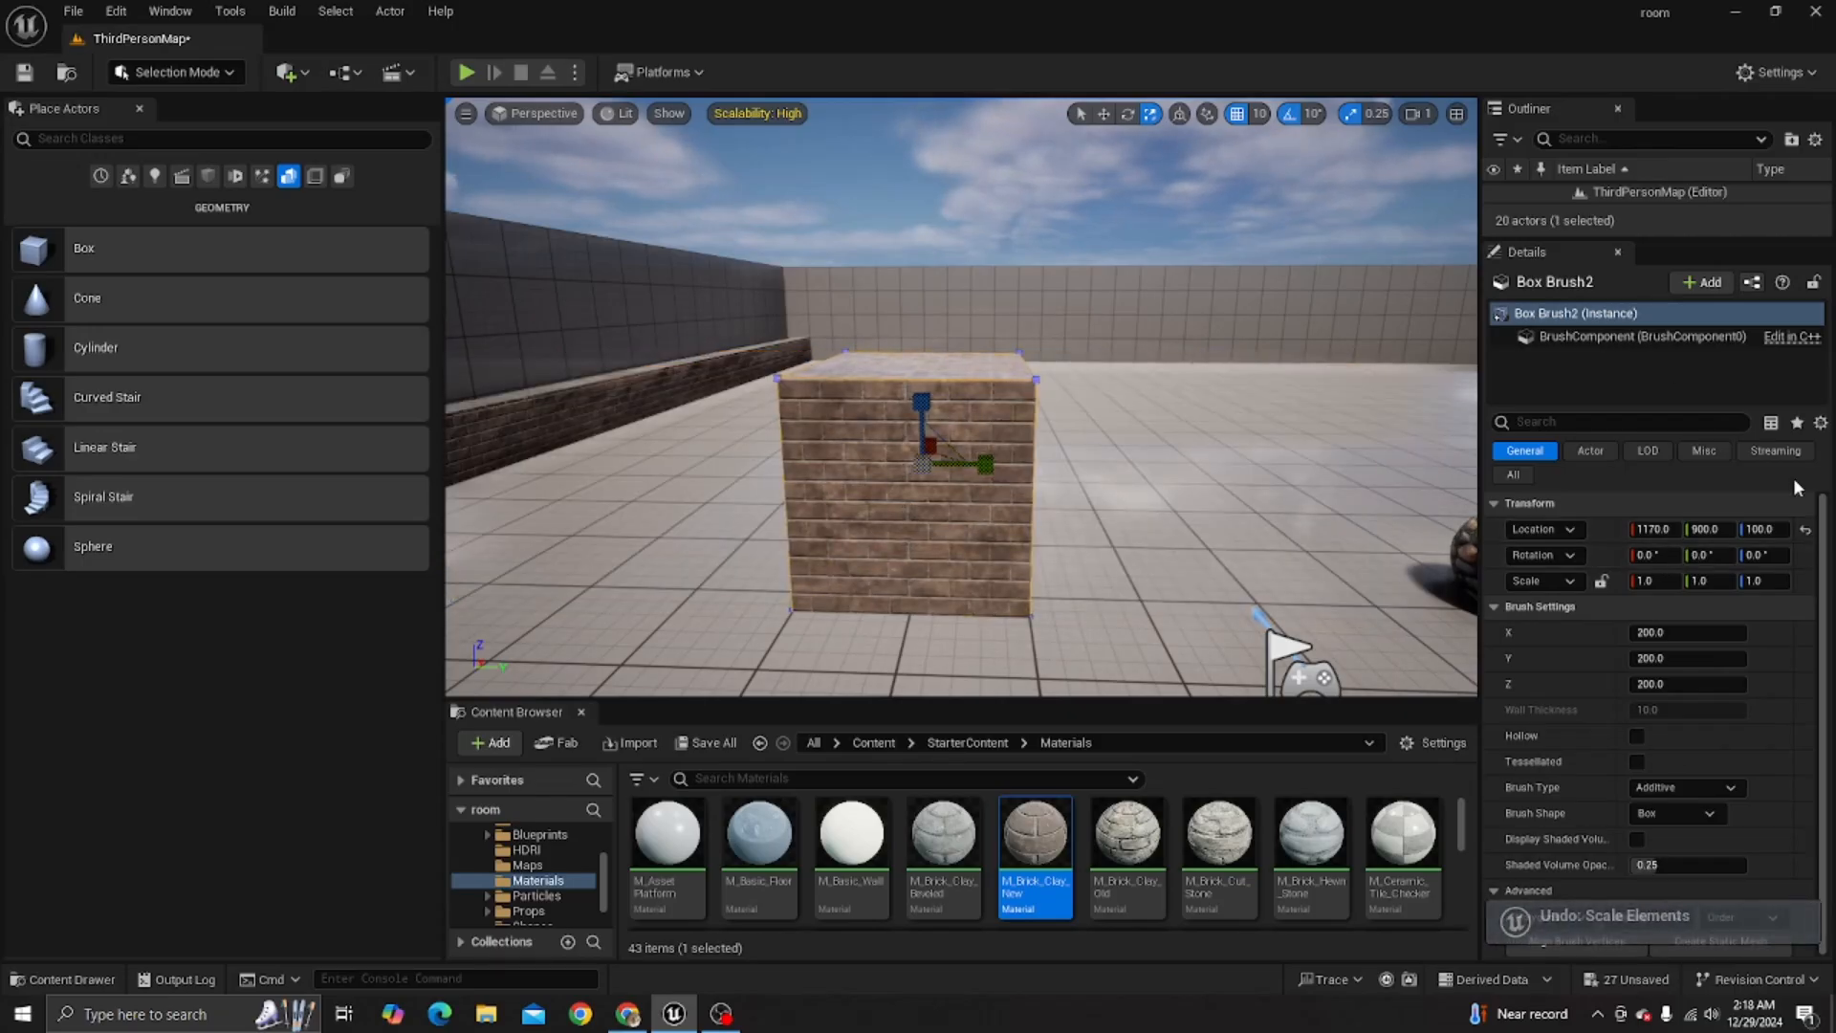
left_click(1602, 582)
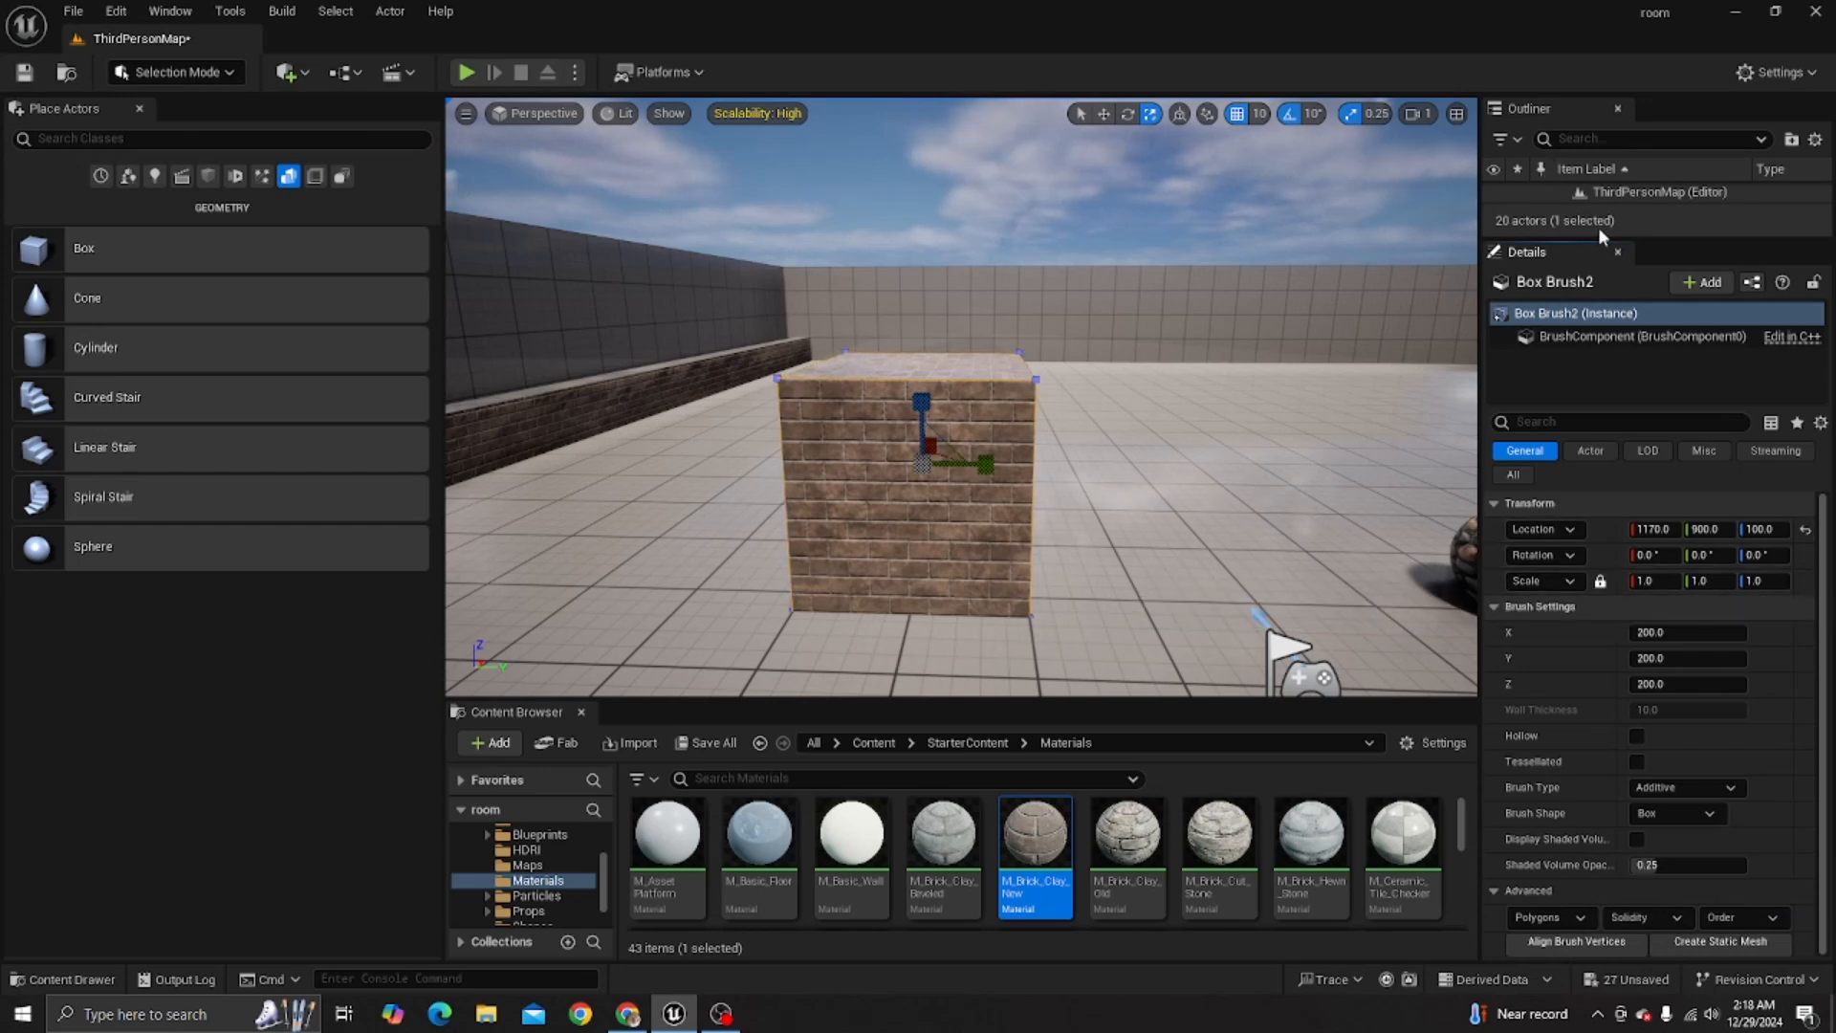
- Resize the box brush through its brush settings to about X 1502, Y 78 and Z 102
mouse_move(1598, 238)
left_mouse_down()
mouse_move(1630, 559)
mouse_move(1662, 266)
left_mouse_up()
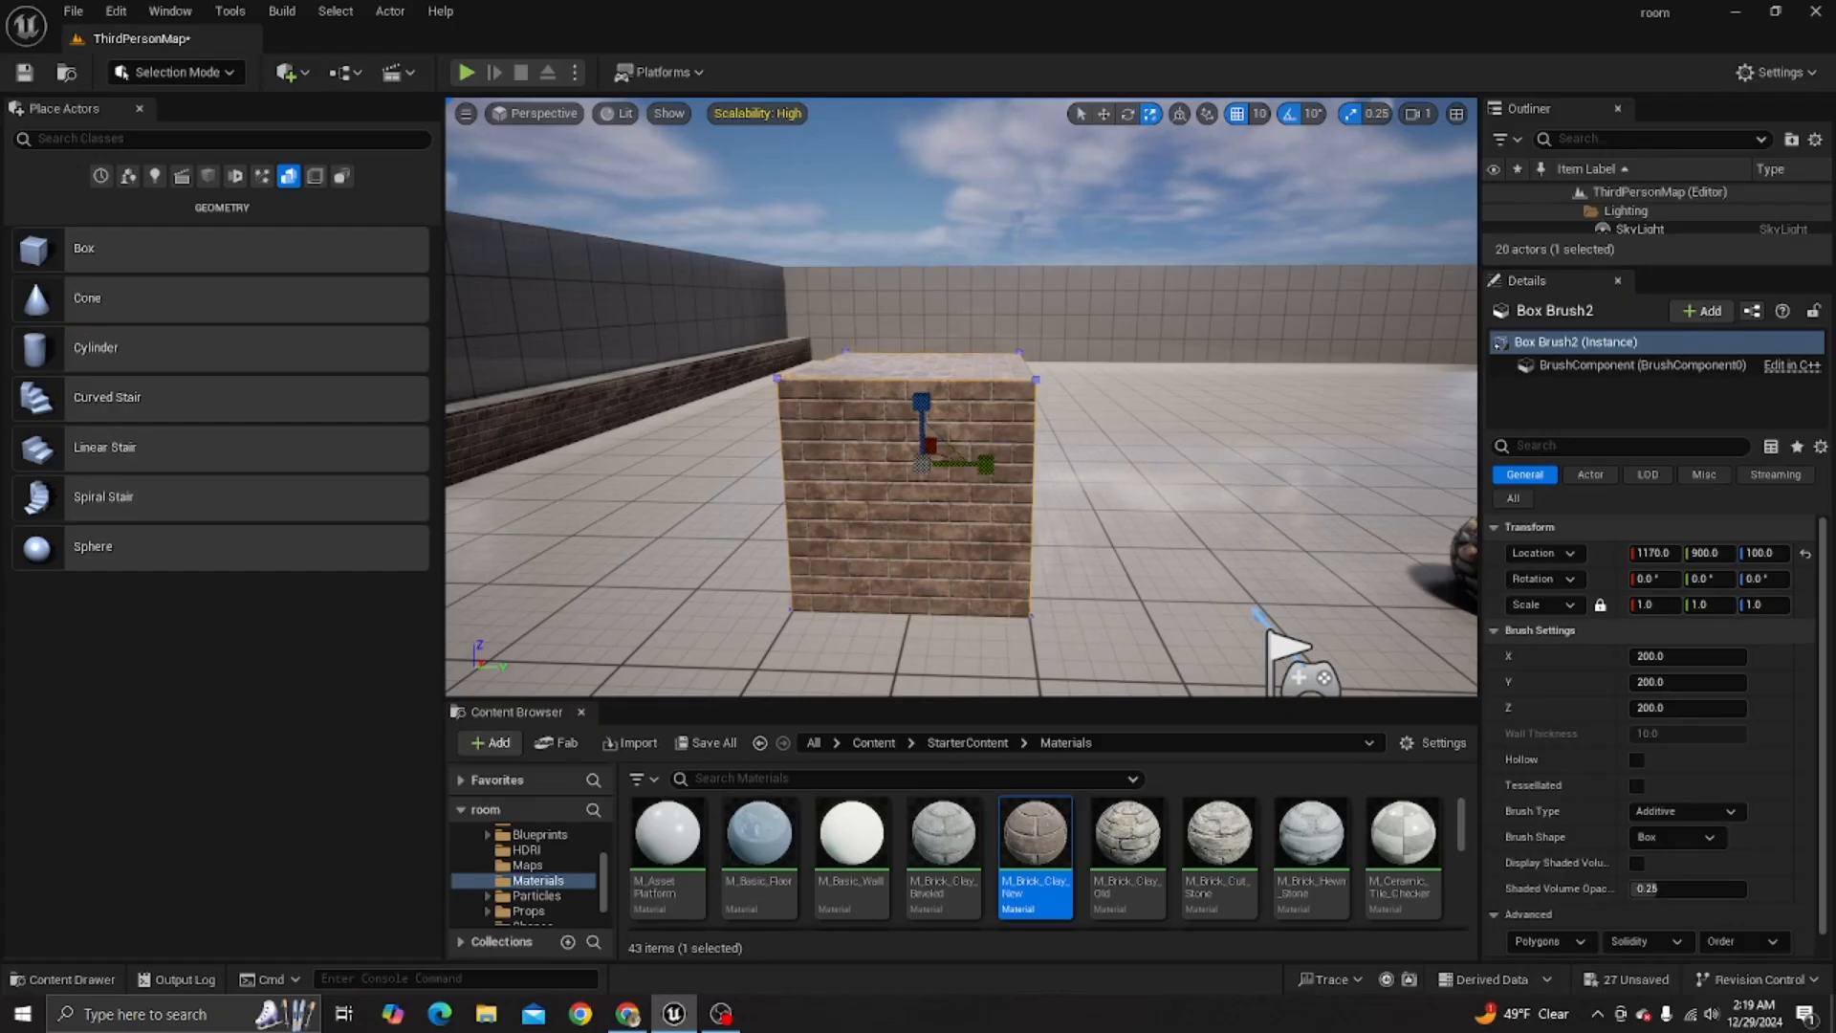
right_click_drag(923, 507, 1042, 507)
left_click_drag(1042, 507, 956, 524)
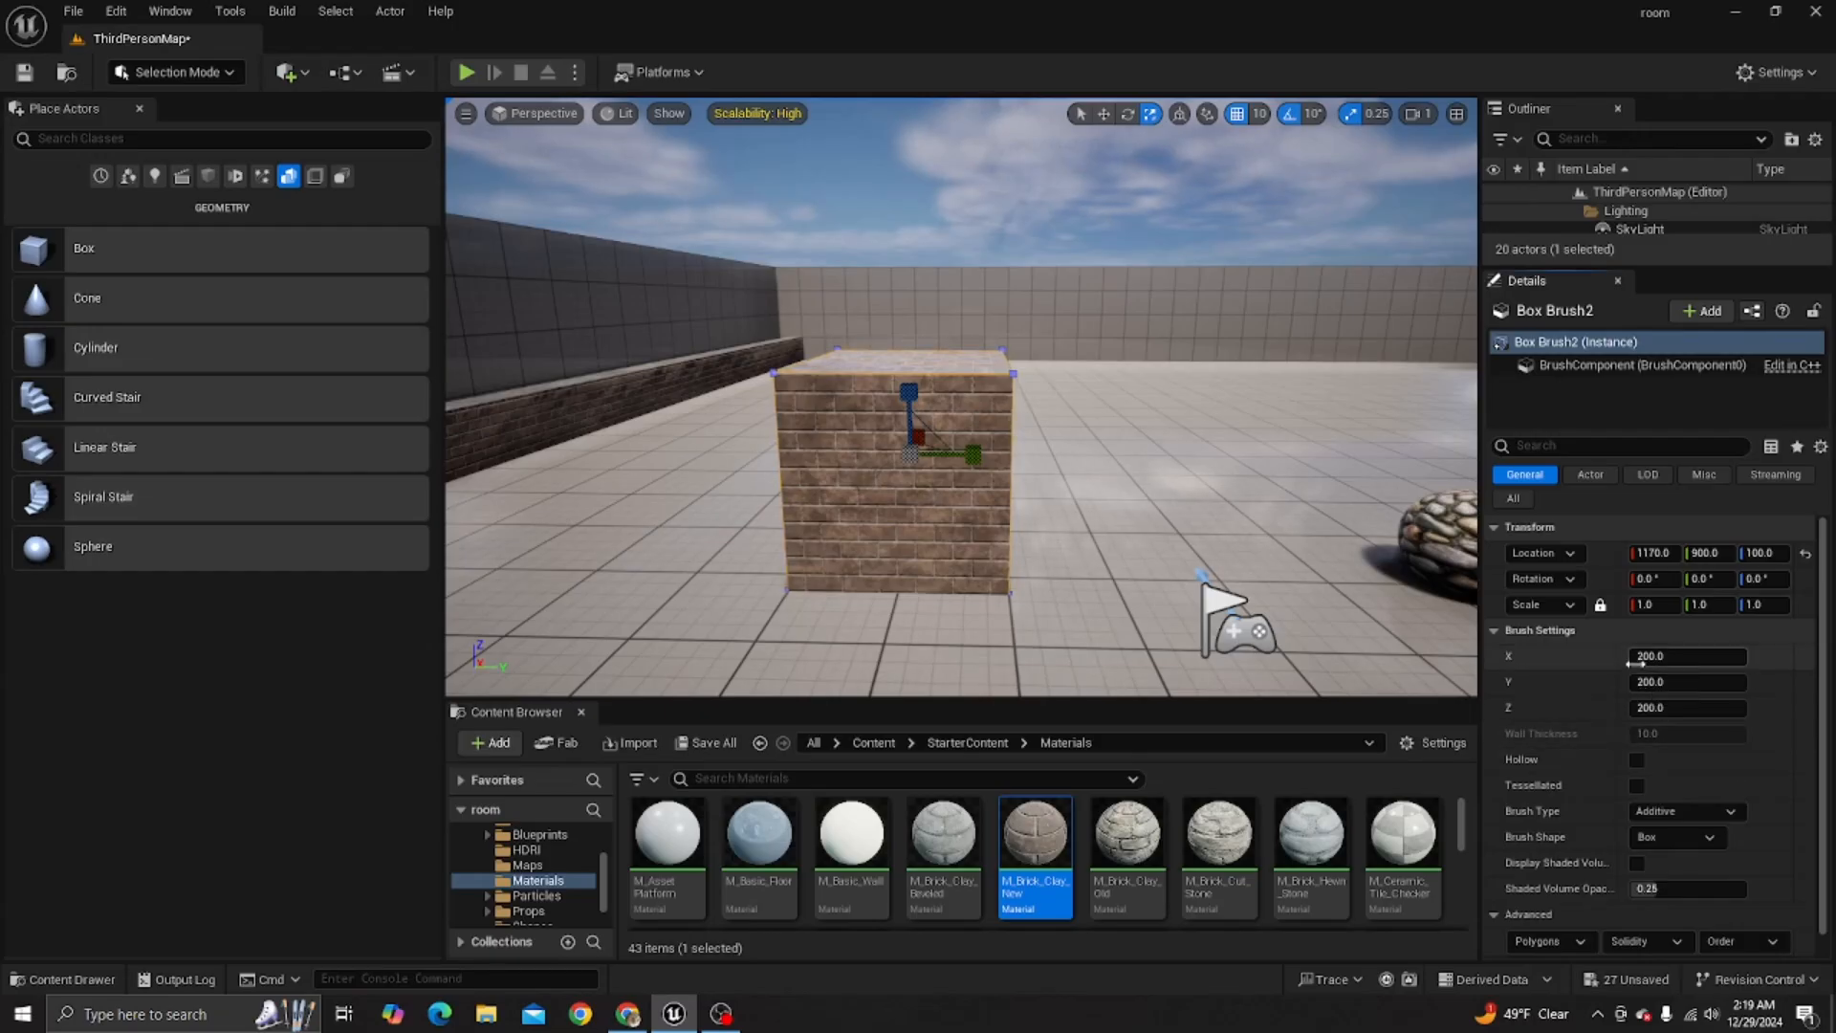
left_click_drag(1637, 658, 1732, 658)
right_click_drag(1282, 574, 1129, 564)
right_click_drag(1319, 593, 1133, 662)
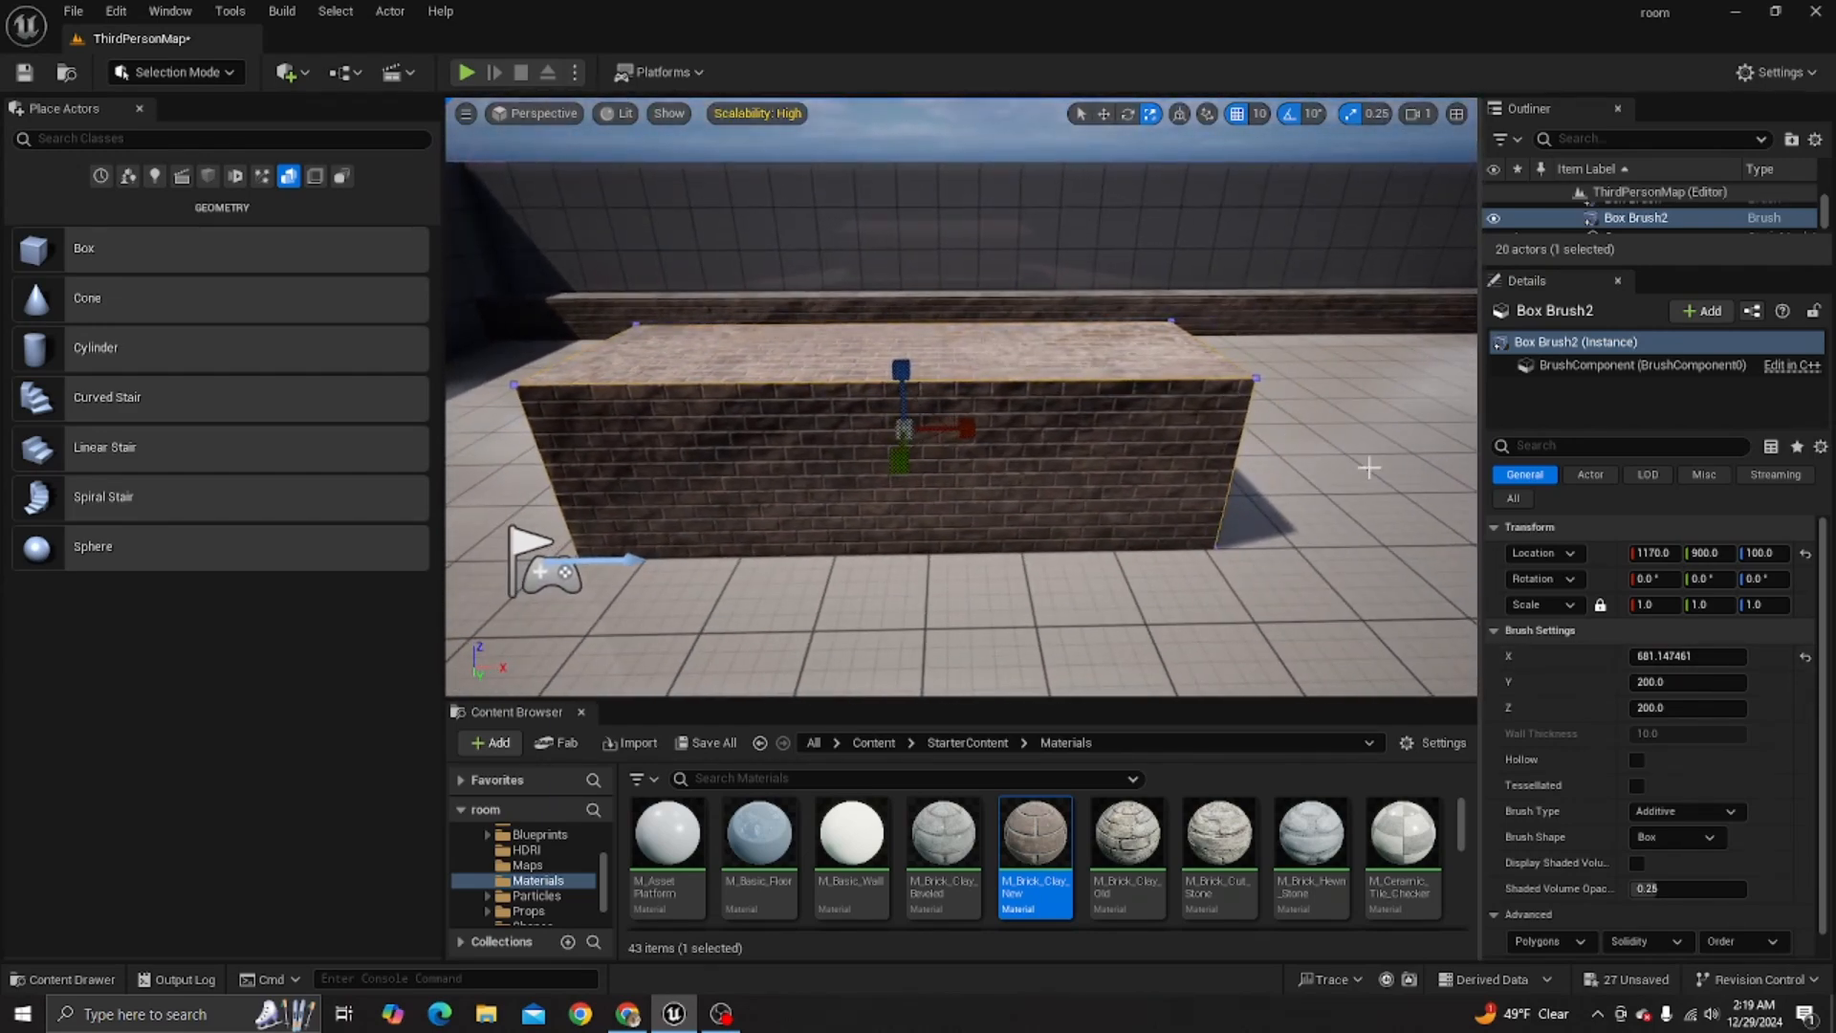
left_click_drag(1684, 656, 1750, 656)
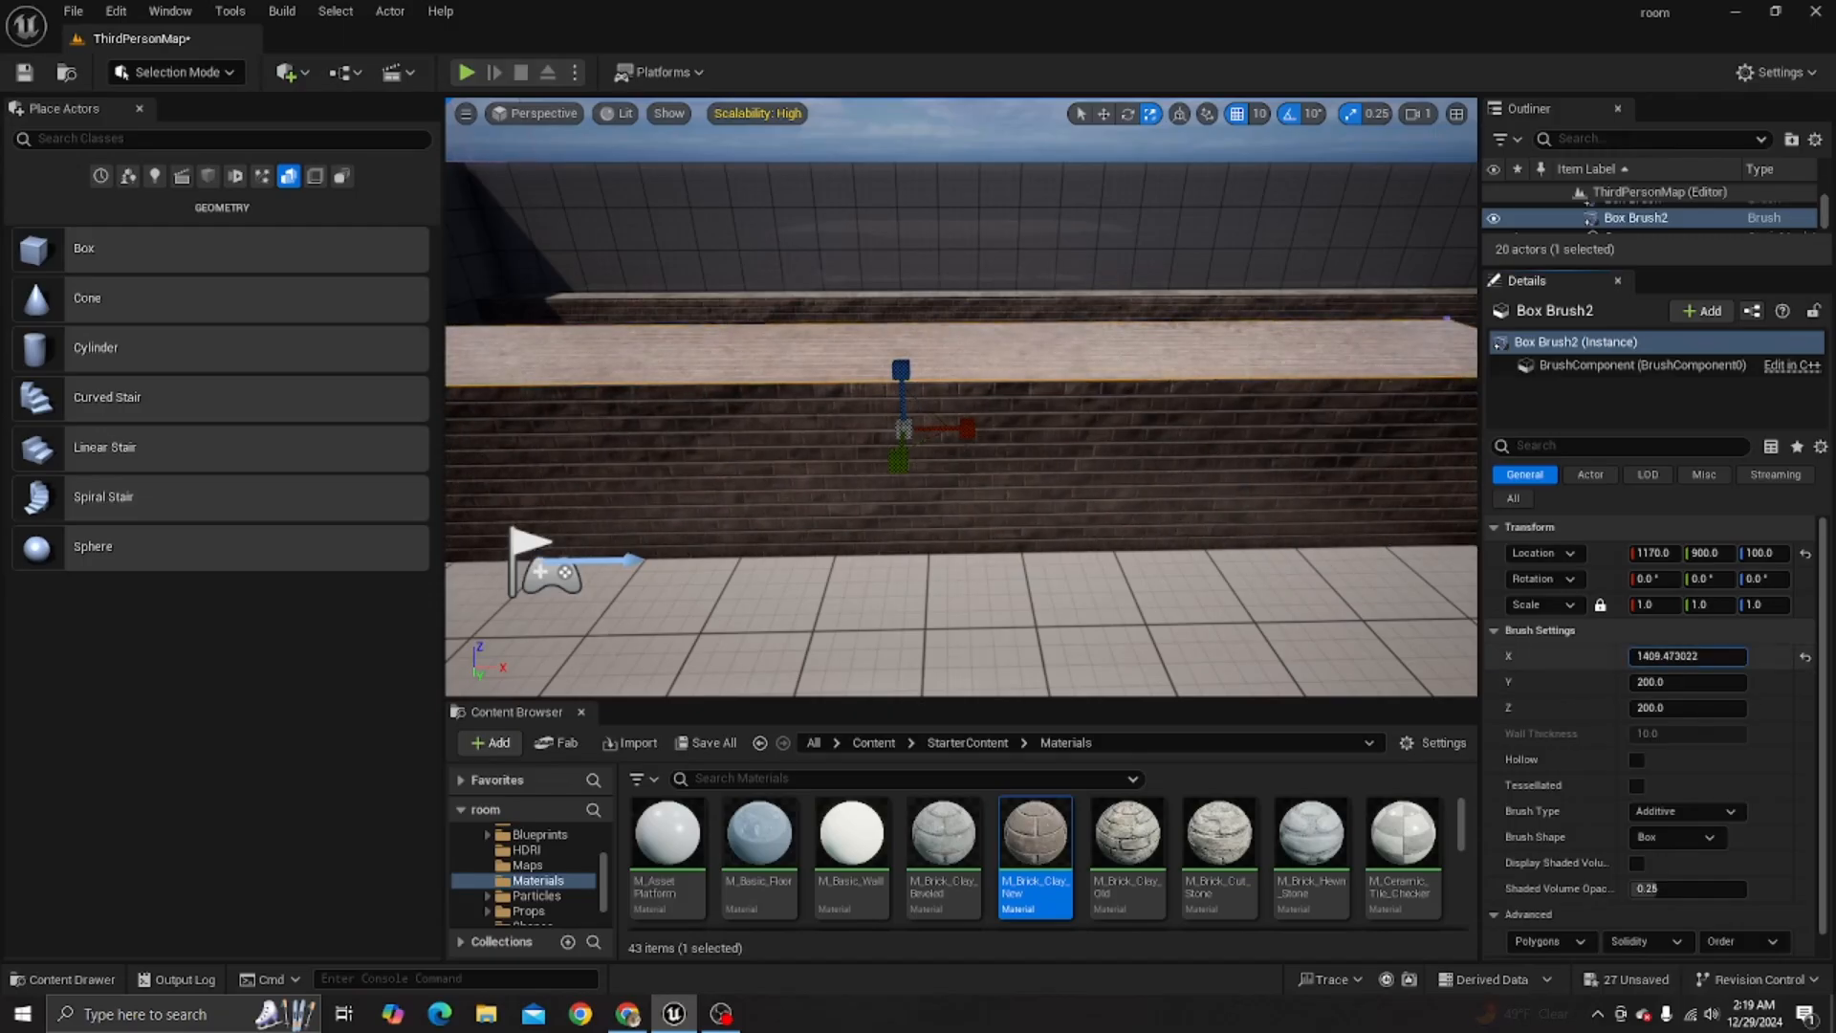
mouse_move(914, 479)
right_mouse_down()
mouse_move(1023, 483)
mouse_move(708, 516)
mouse_move(516, 507)
mouse_move(650, 536)
mouse_move(1386, 513)
right_mouse_up()
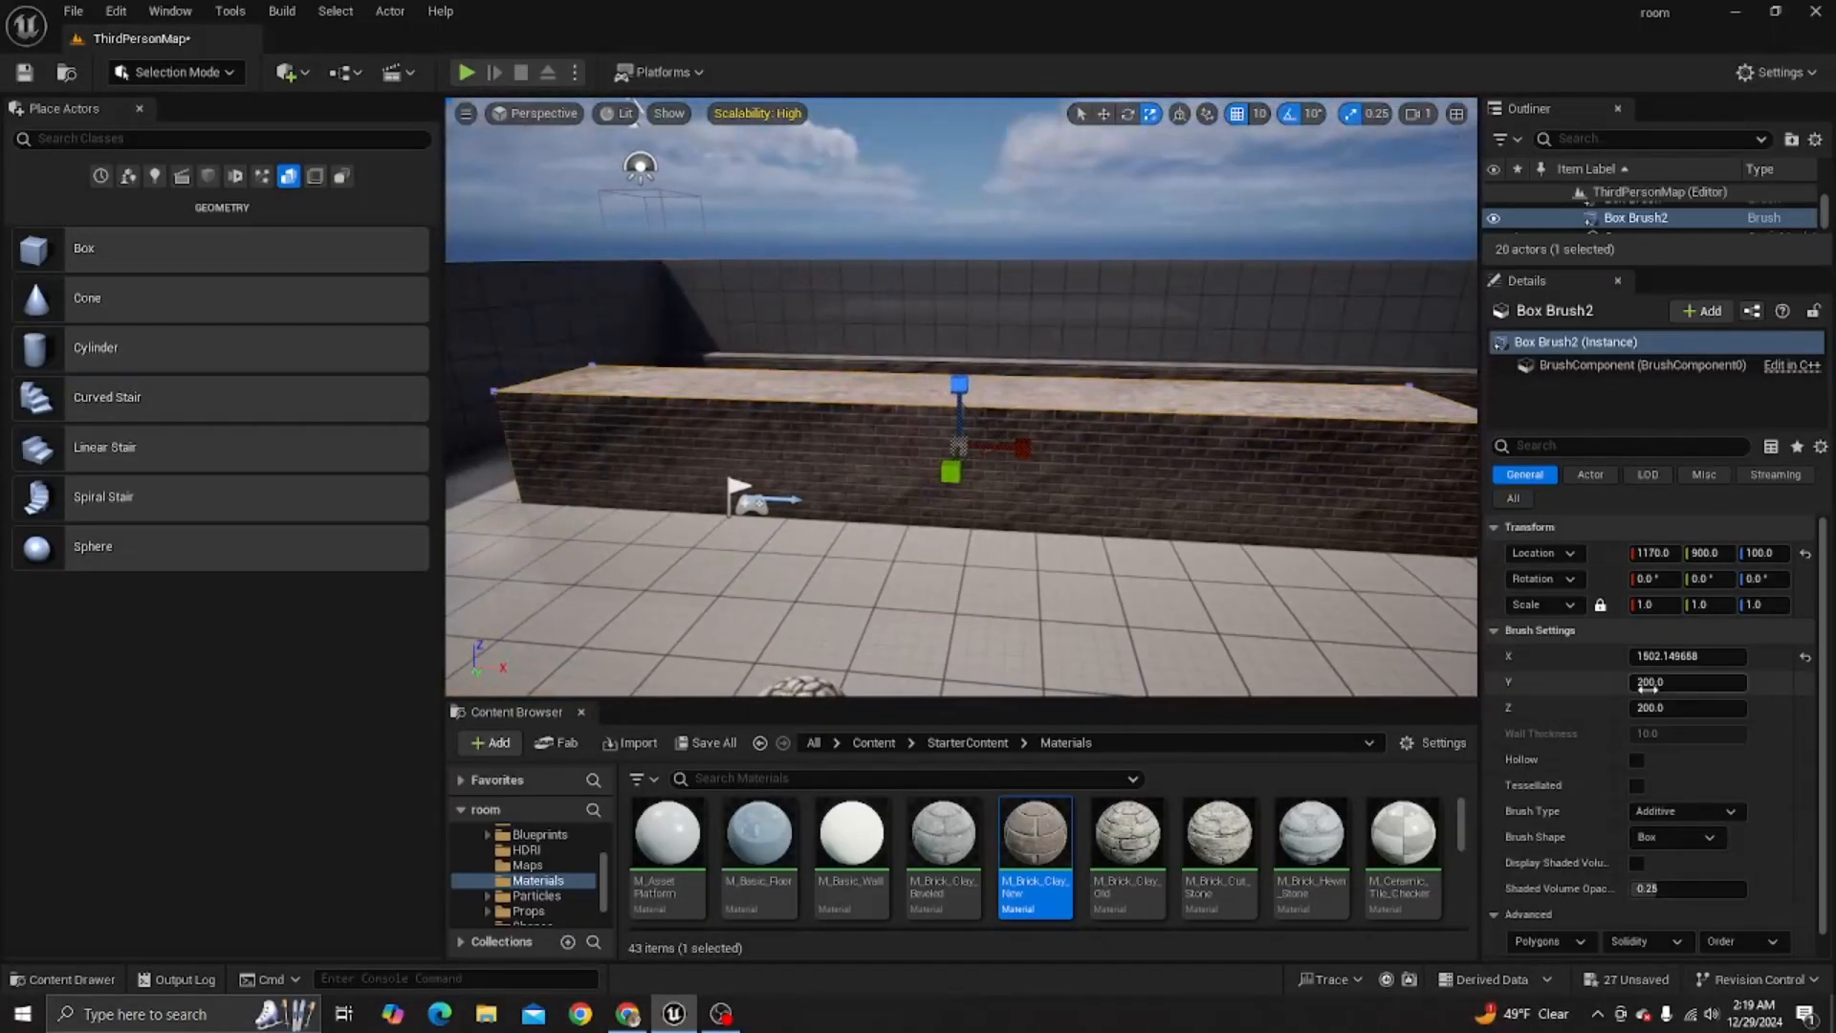
mouse_move(1708, 685)
left_mouse_down()
mouse_move(1640, 686)
mouse_move(1726, 708)
mouse_move(1672, 708)
left_mouse_up()
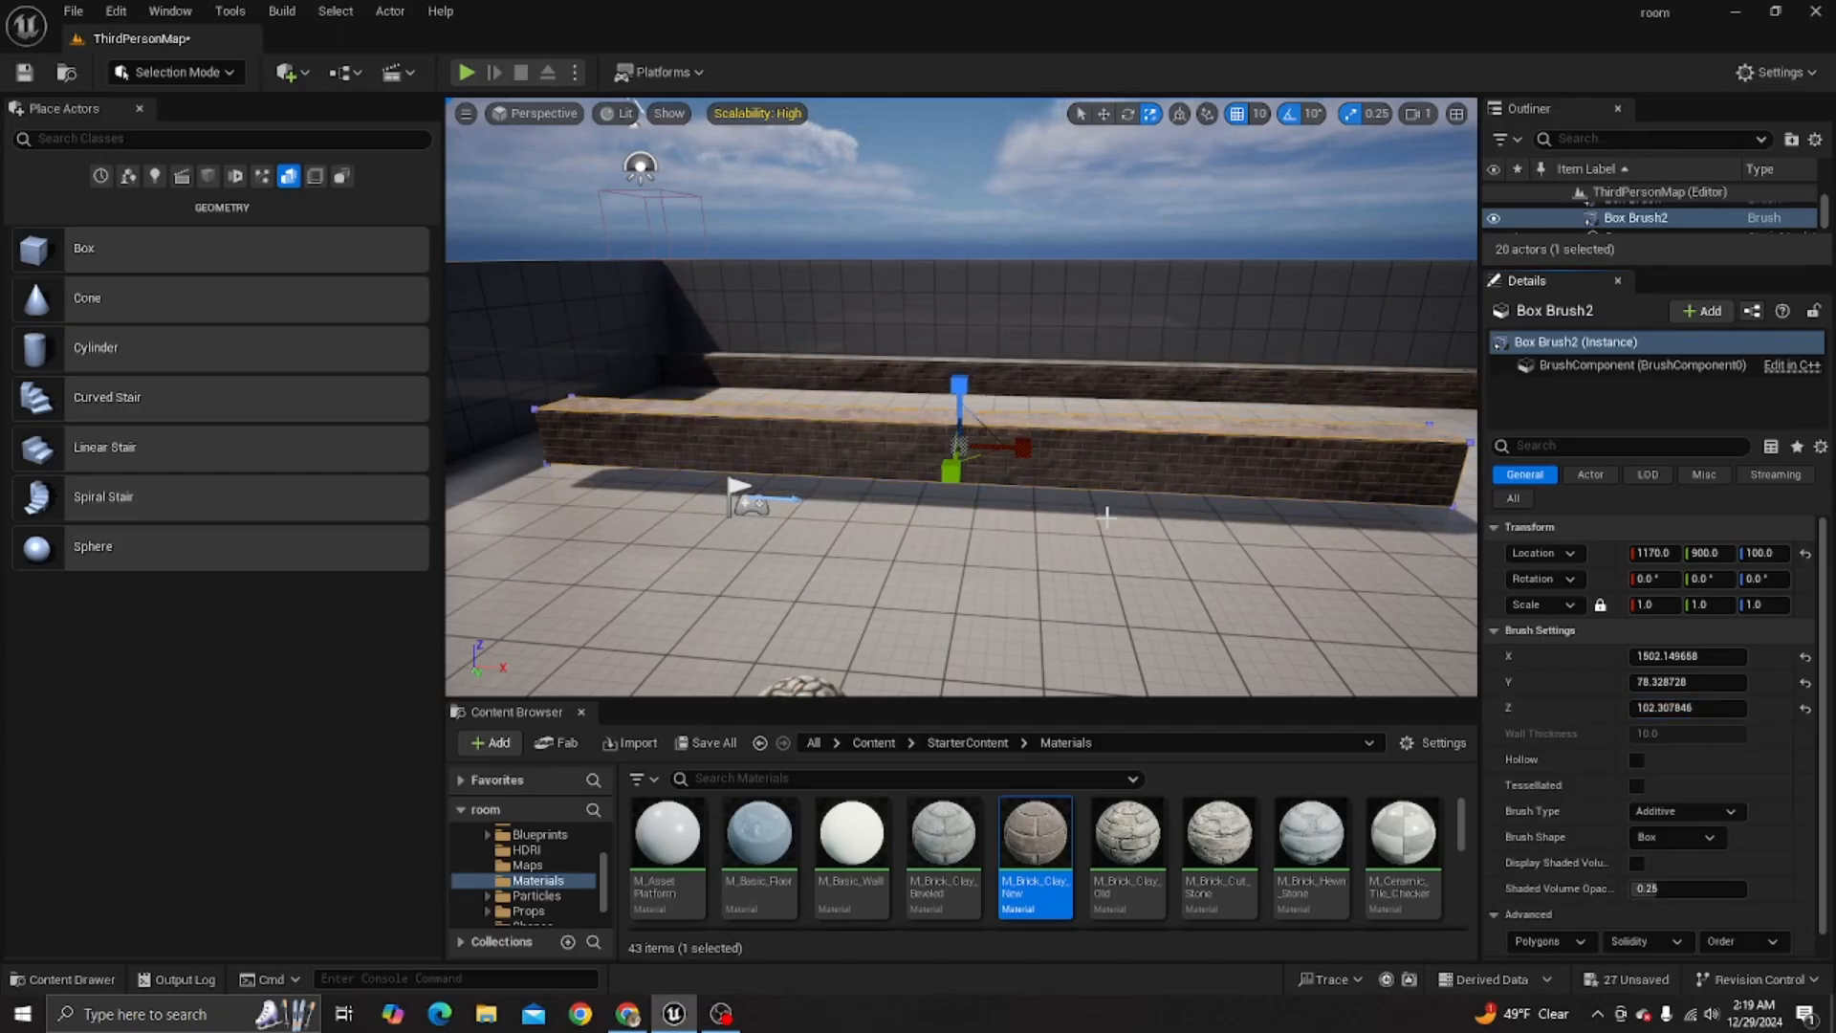
- Apply the M_Brick_Hewn_Stone material to the top face of the long box brush wall
right_click_drag(957, 431, 1099, 564)
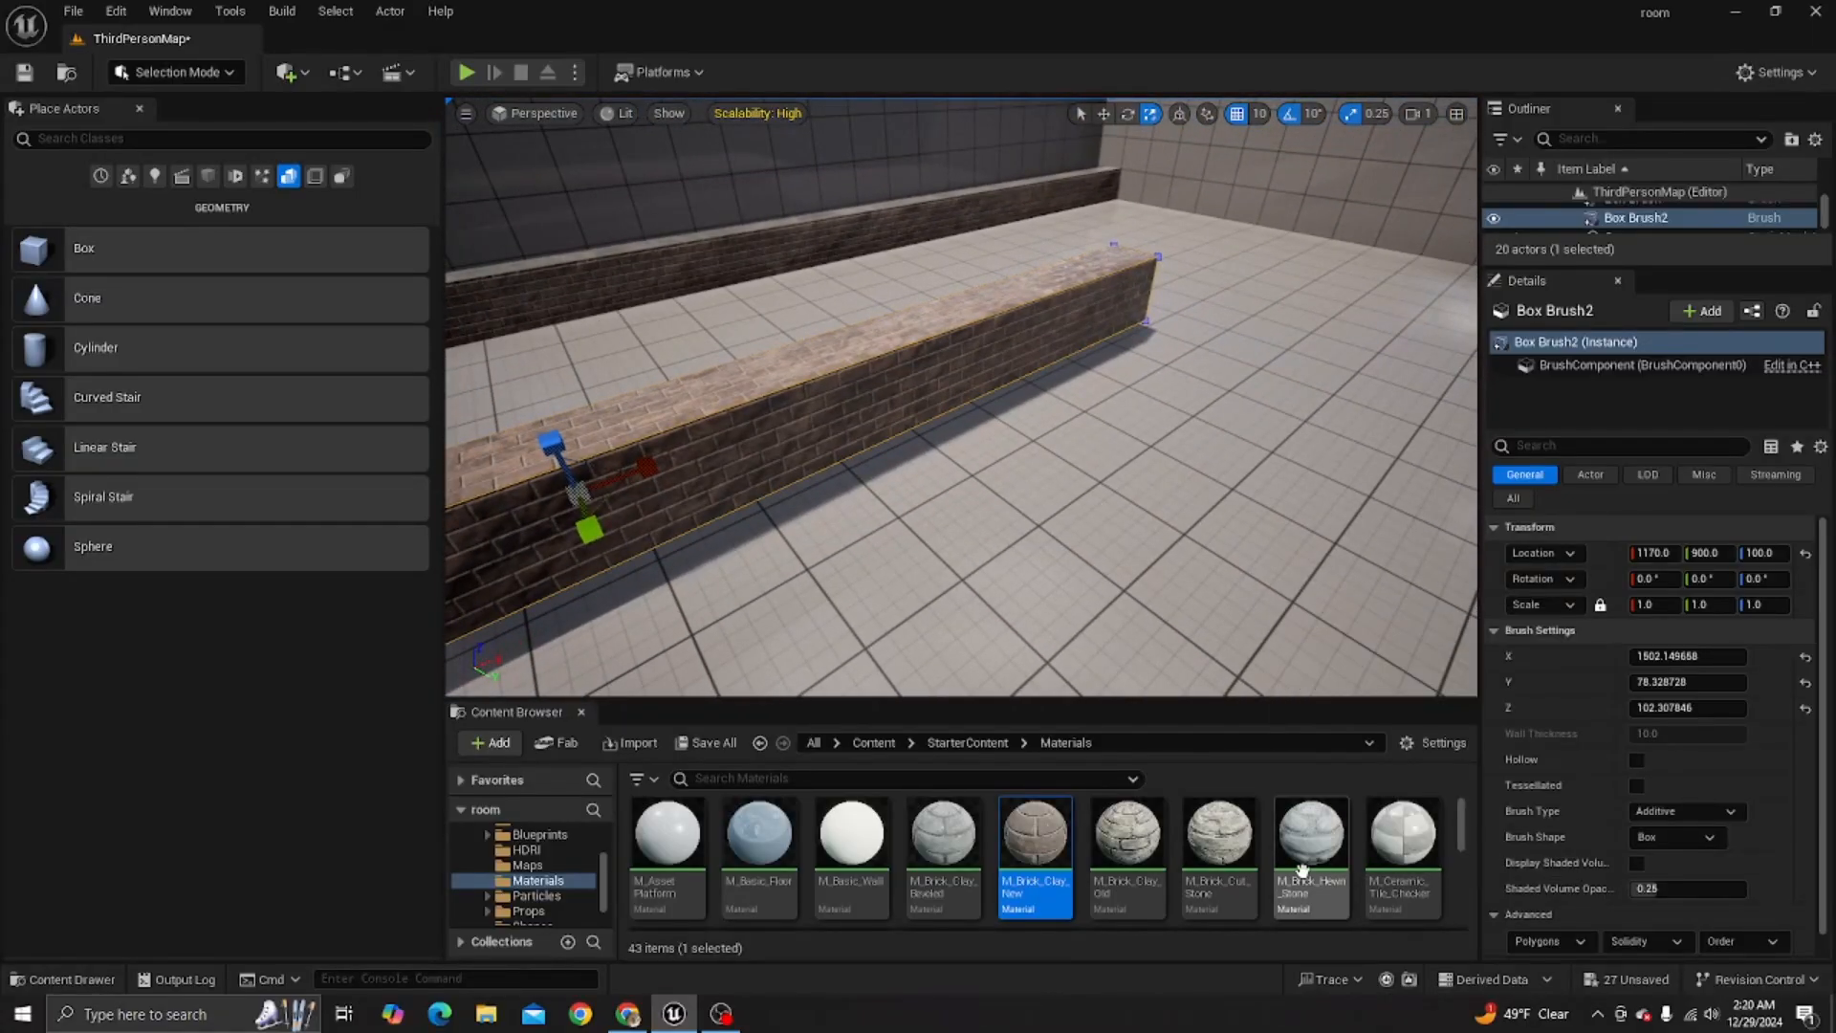
left_click_drag(1305, 867, 733, 378)
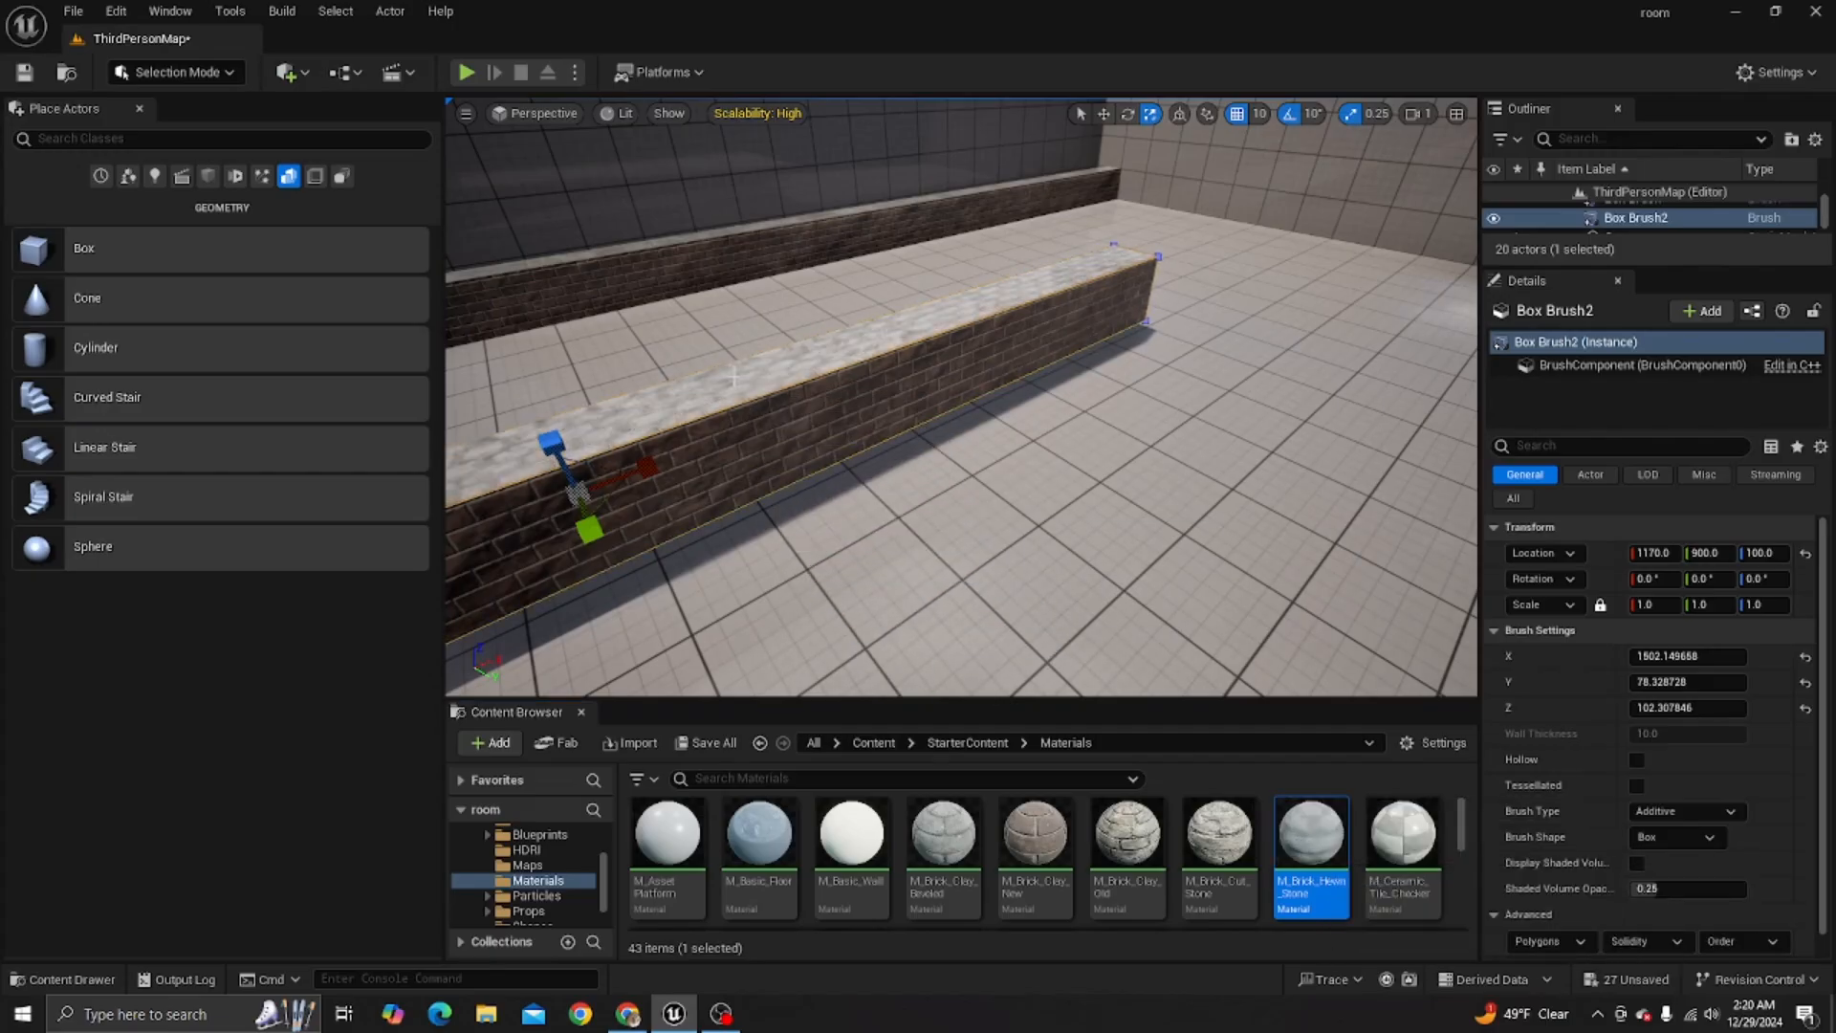
right_click_drag(1120, 523, 1120, 523)
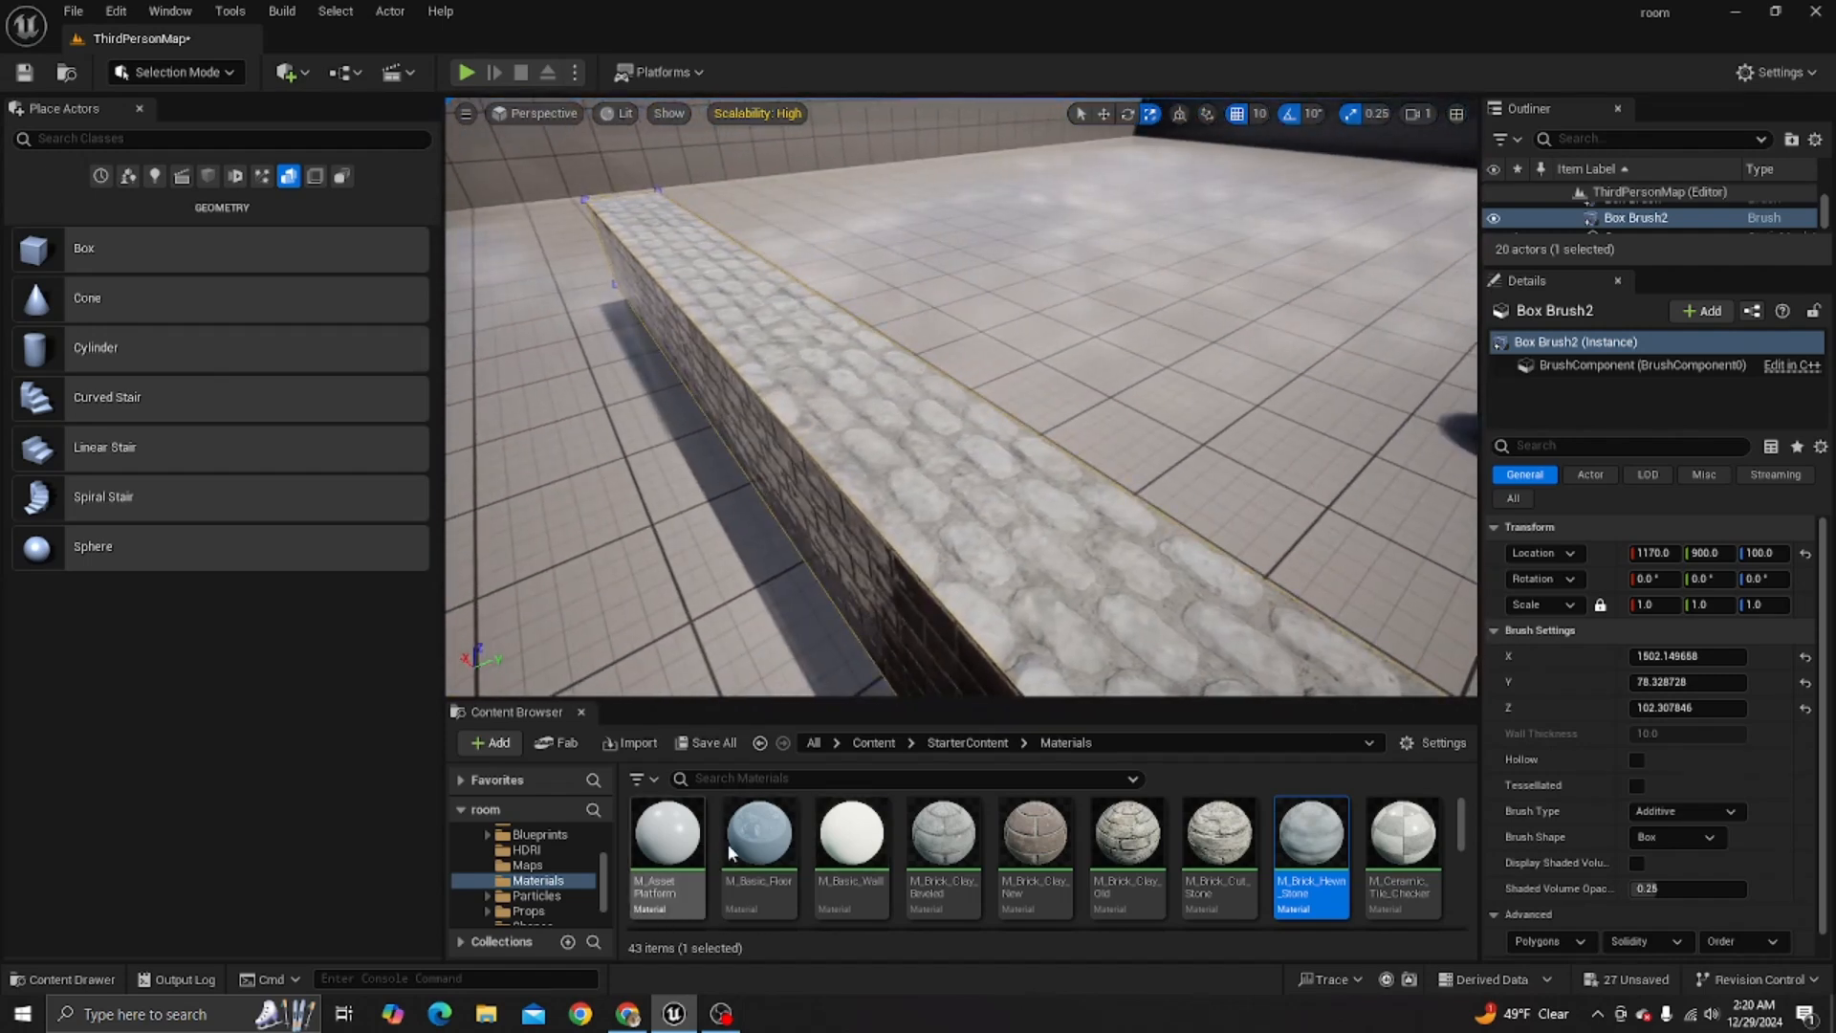
- Apply the M_Brick_Clay_Beveled material to the long side face of the box brush wall
left_click_drag(943, 842, 843, 541)
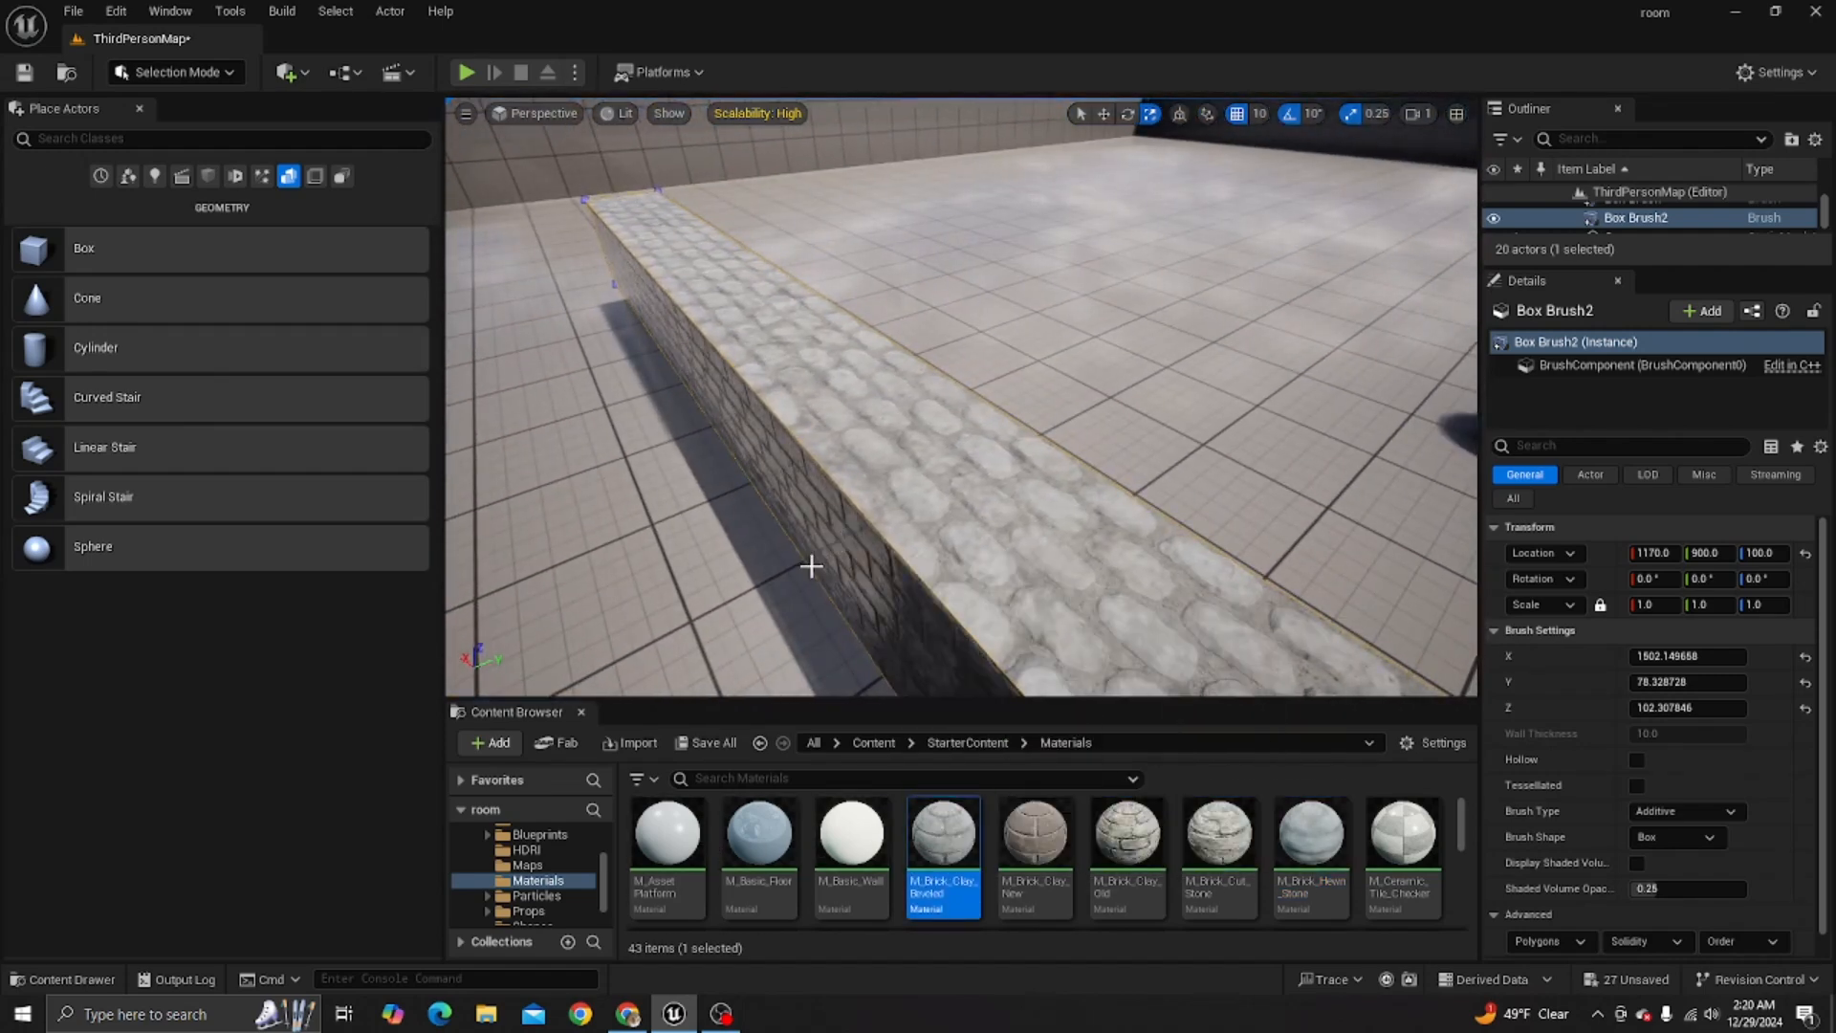
right_click_drag(811, 567, 811, 566)
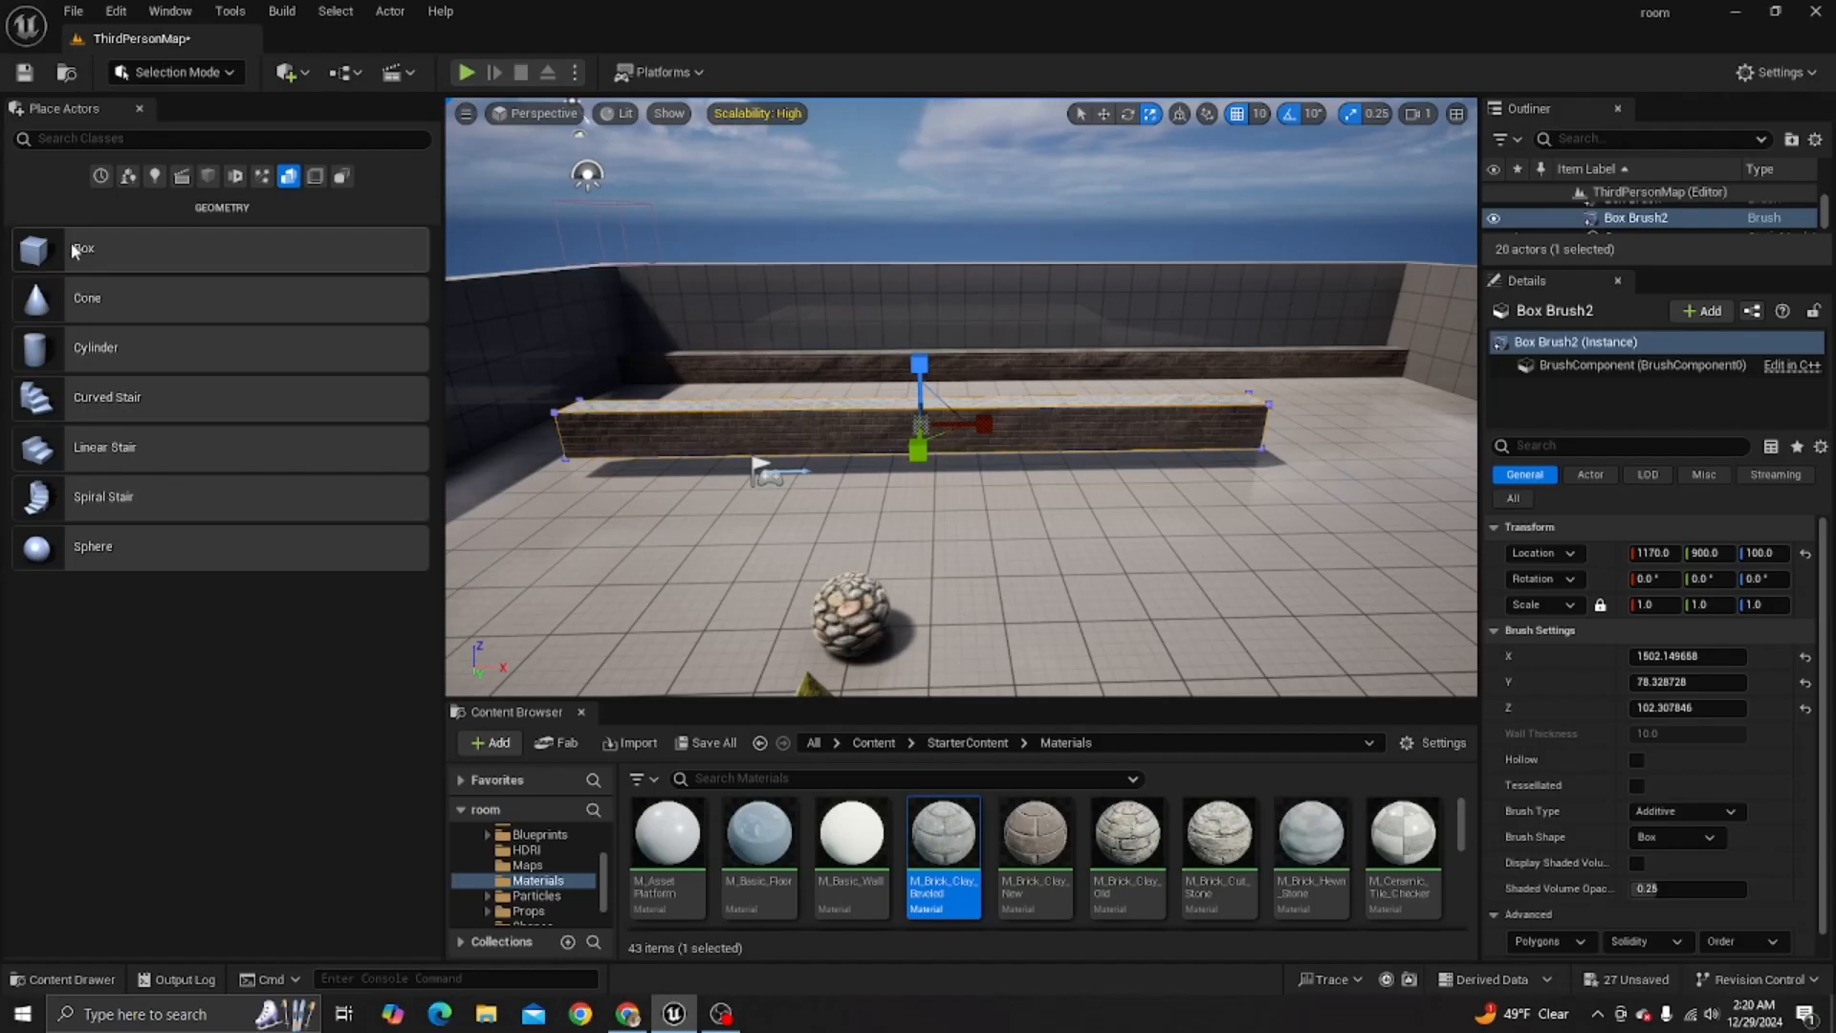
- Place a Geometry box brush at about X 1710, Y 1310, Z 100 and apply M_Ceramic_Tile_Checker to one of its side faces
mouse_move(73, 250)
left_mouse_down()
mouse_move(361, 369)
mouse_move(1262, 572)
left_mouse_up()
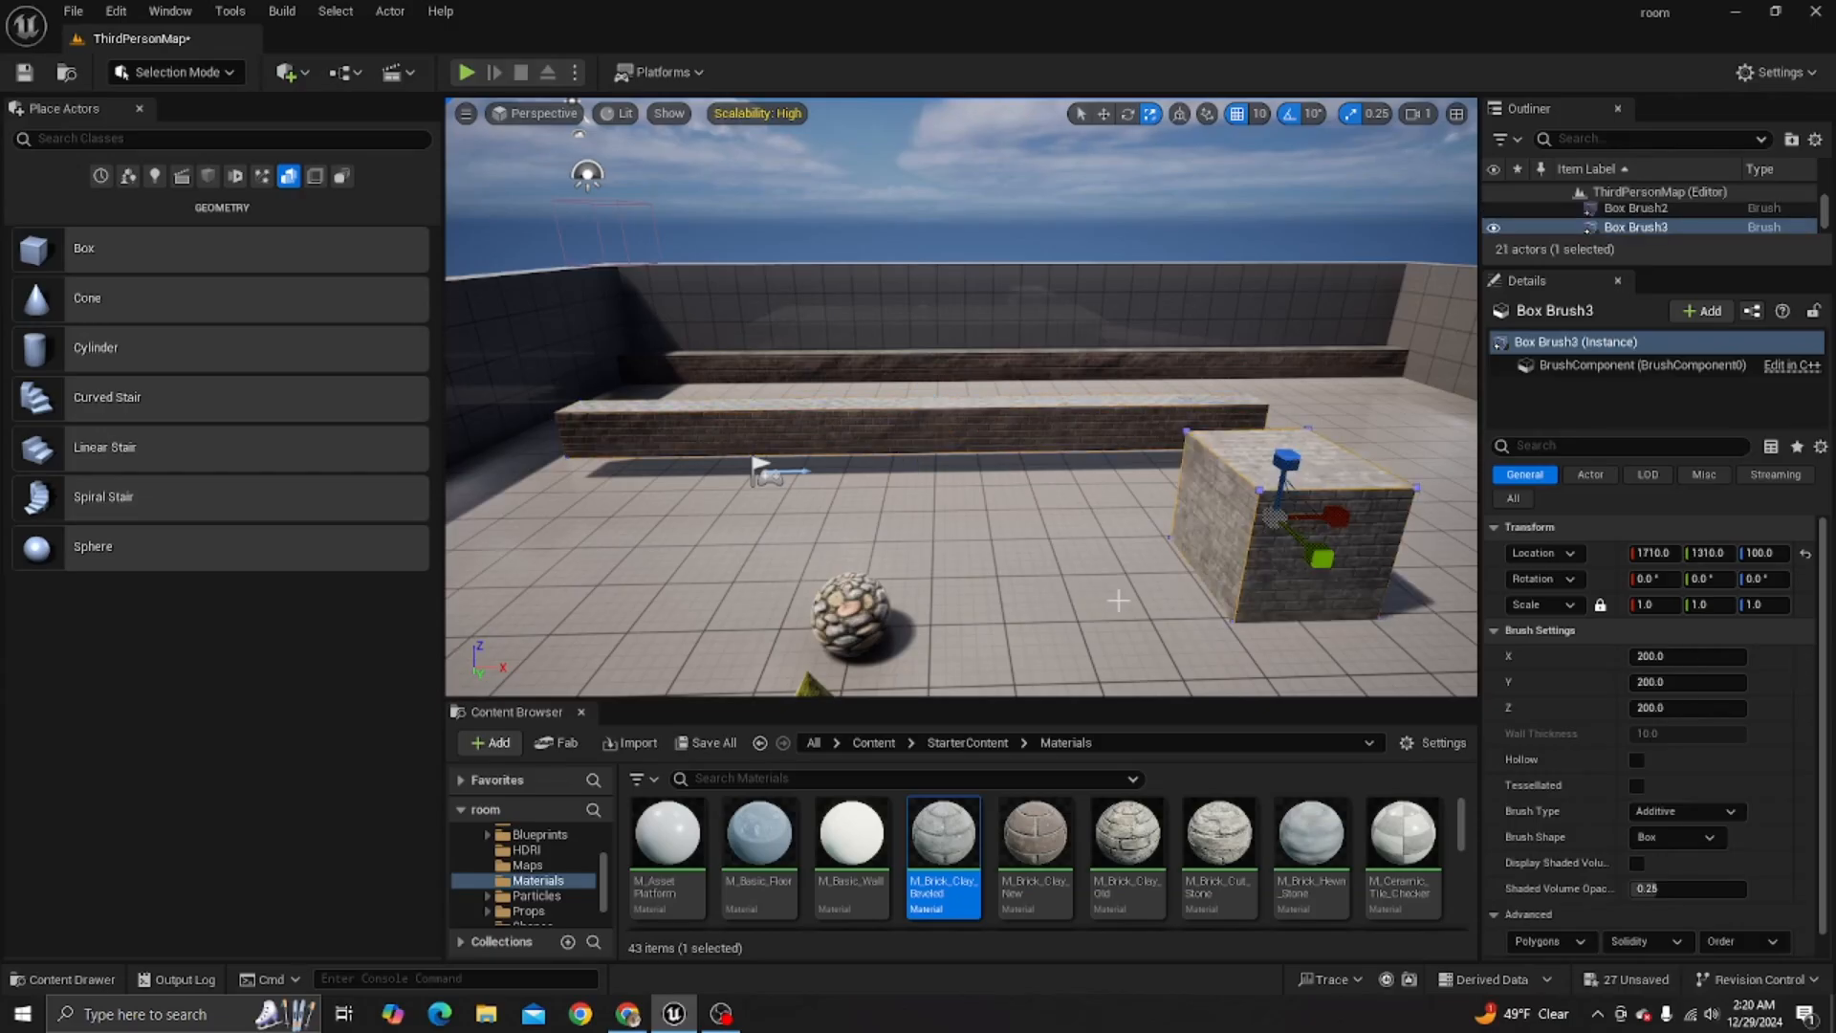
key("f")
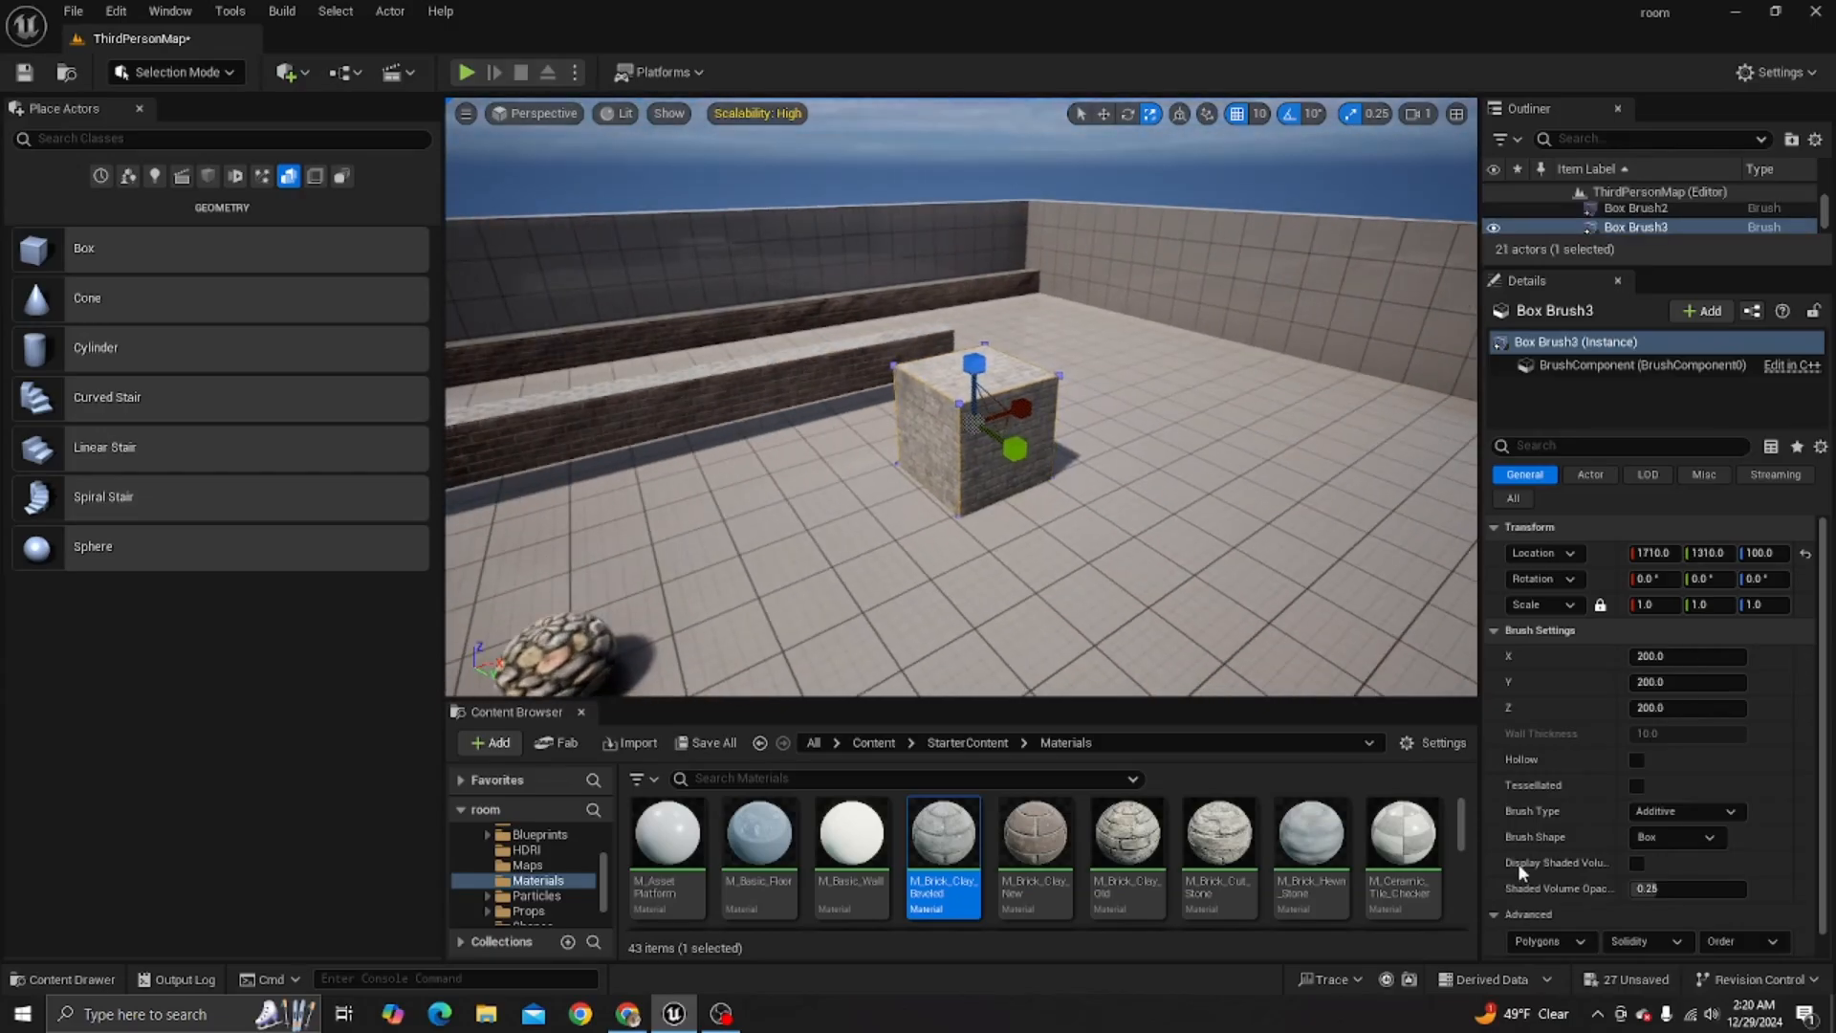
left_click(1410, 866)
mouse_move(1413, 868)
left_mouse_down()
mouse_move(999, 397)
mouse_move(954, 407)
left_mouse_up()
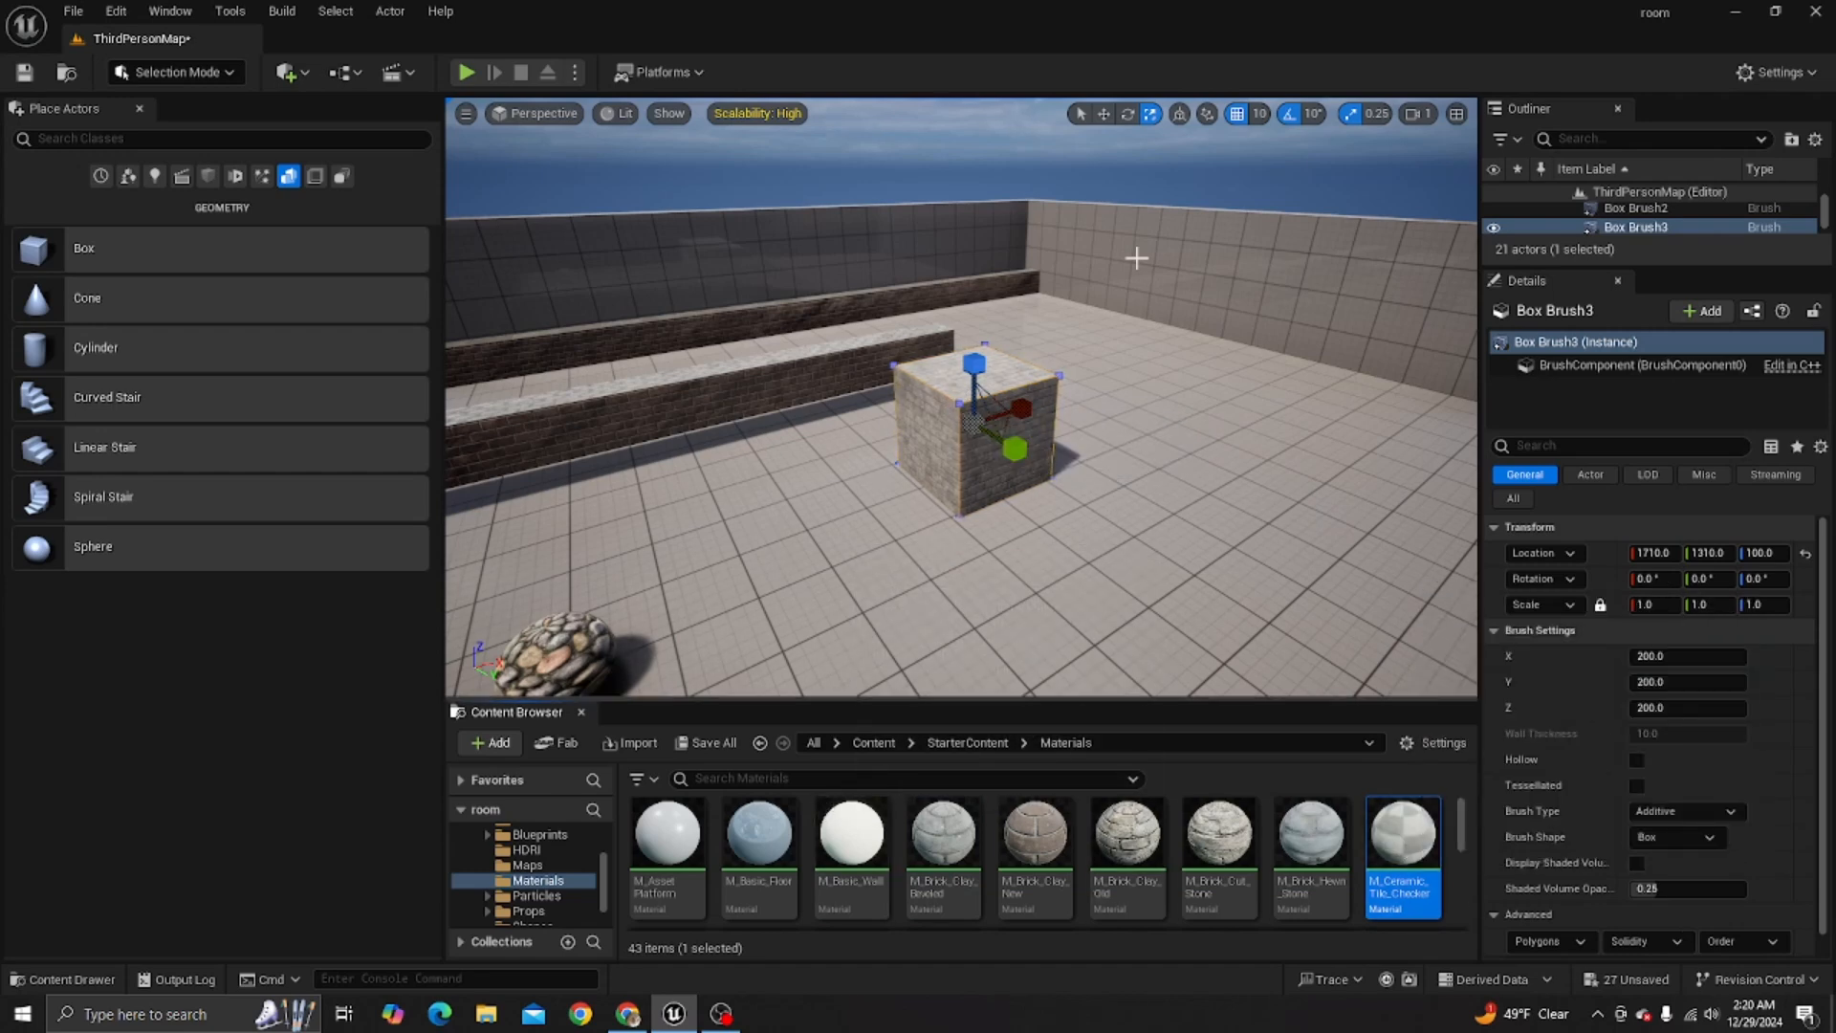
- Move the new box brush along the X axis to X 2370
right_click_drag(1095, 512, 961, 507)
key("d")
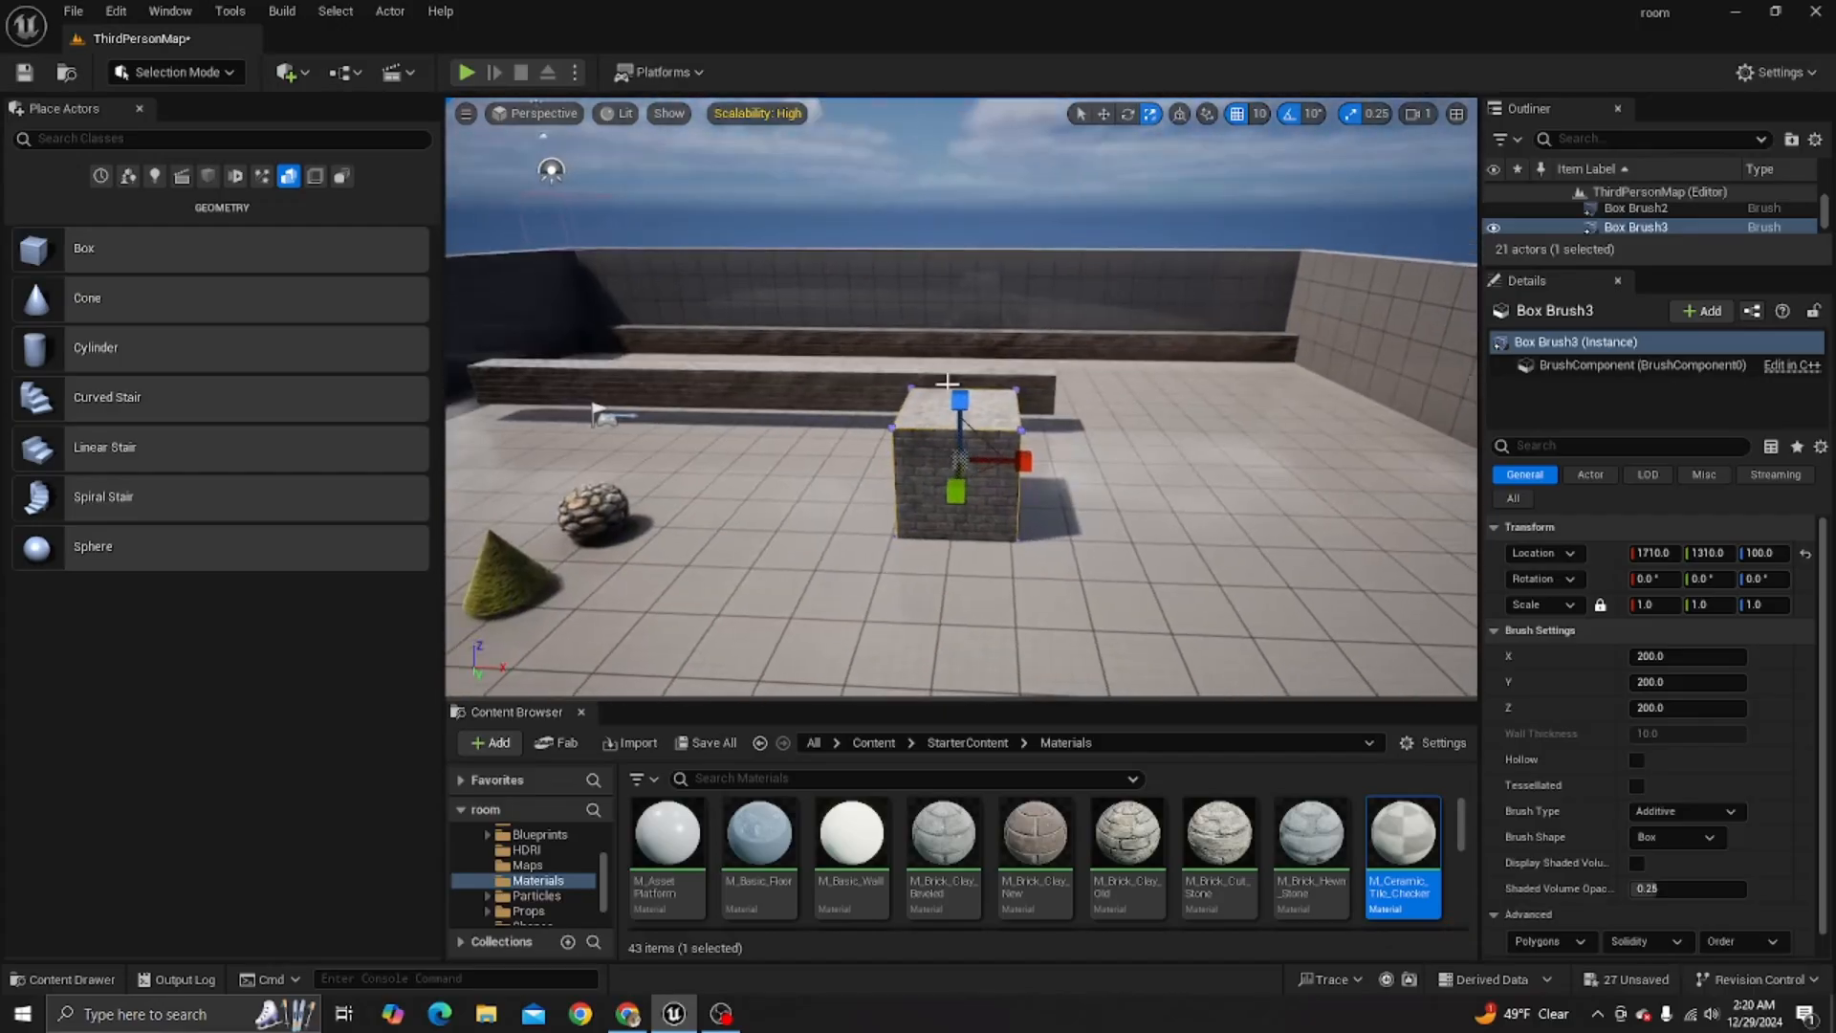
left_click(1103, 115)
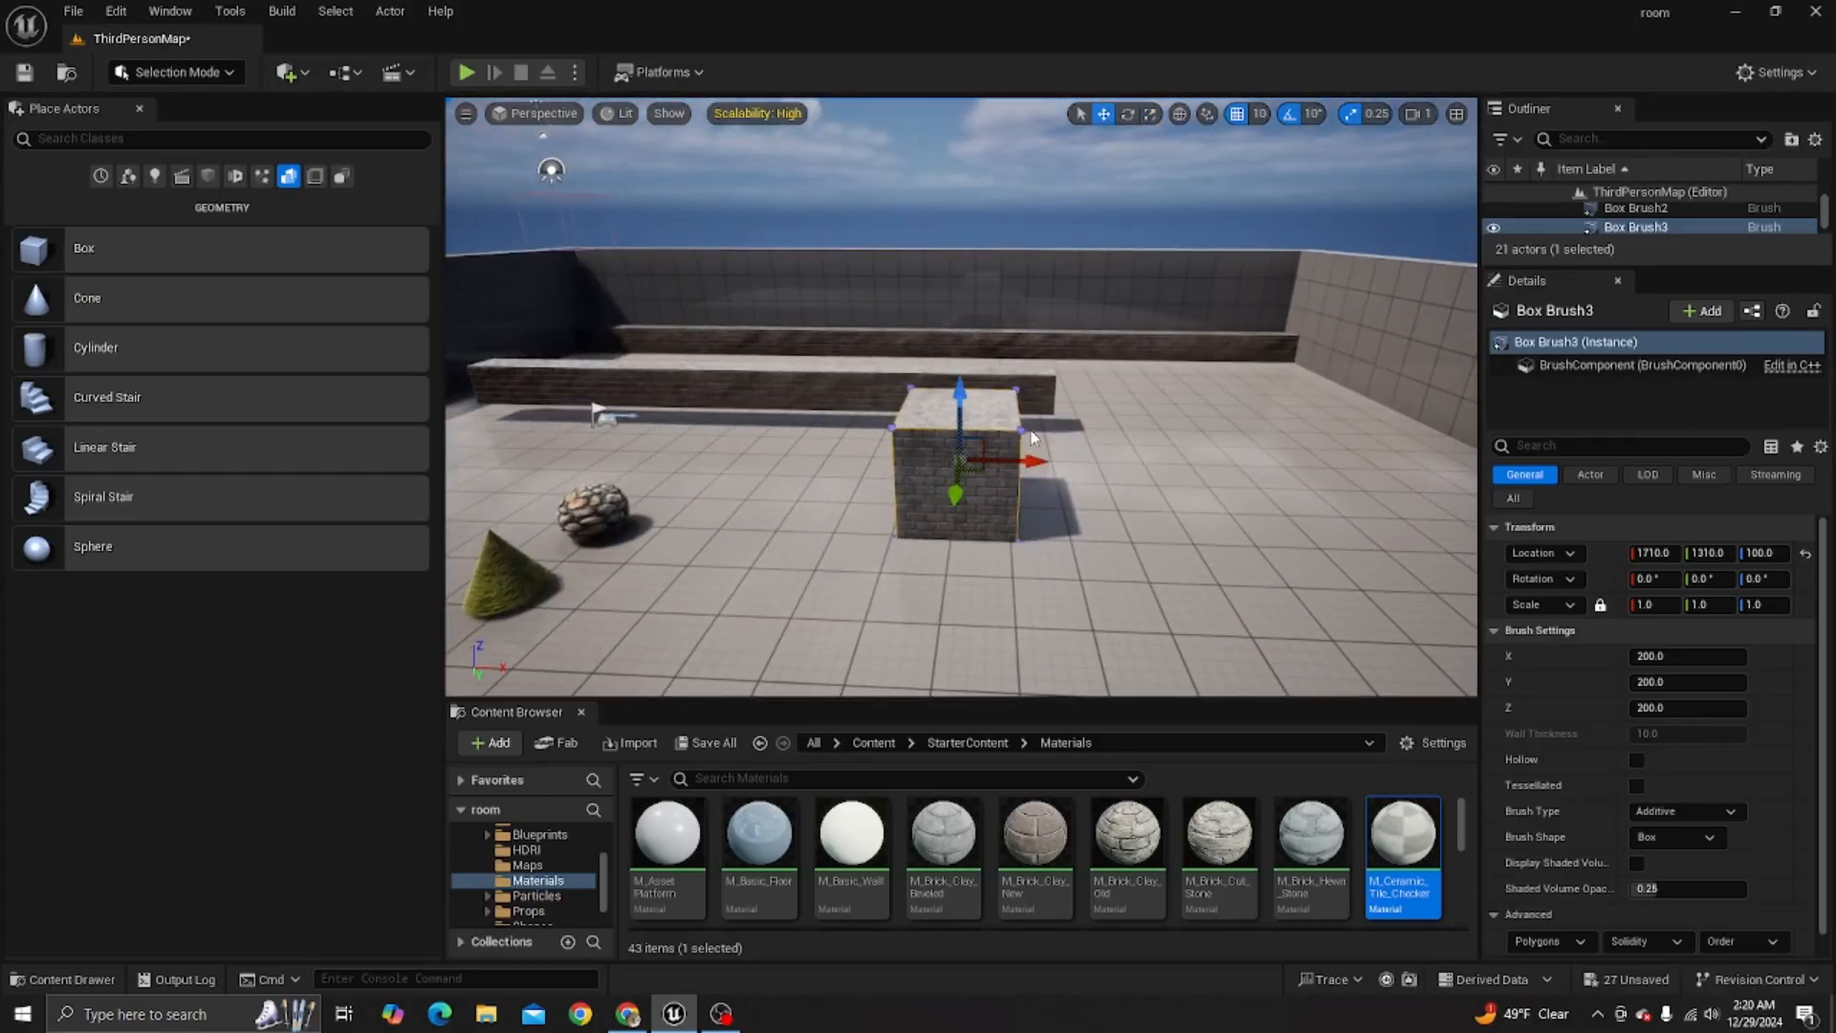
left_click_drag(1027, 463, 1419, 470)
- Examine the layout of walls and brushes from above and near the floor, and compare the placeable basic shapes with the geometry brushes
mouse_move(1196, 543)
right_mouse_down()
mouse_move(459, 464)
mouse_move(564, 473)
right_mouse_up()
key("s")
key("s")
mouse_move(1050, 534)
right_mouse_down()
mouse_move(1234, 612)
mouse_move(1052, 522)
right_mouse_up()
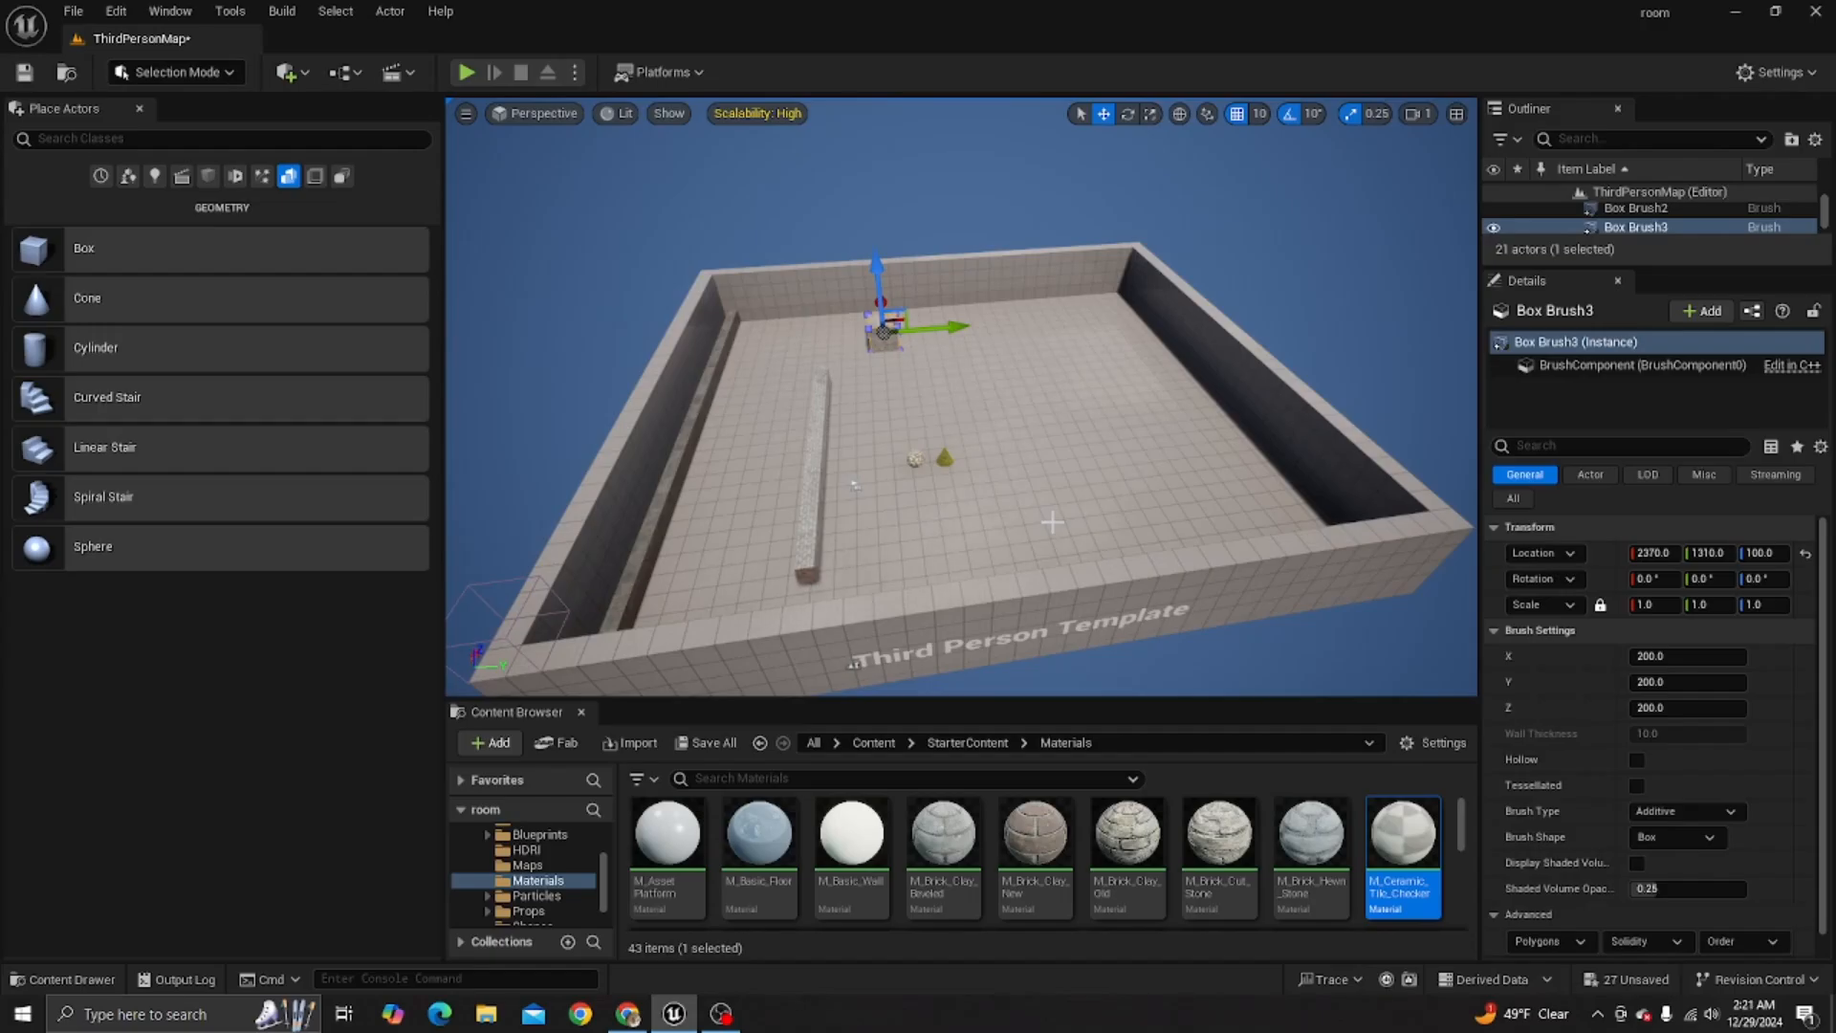
key("w")
mouse_move(1074, 486)
right_mouse_down()
mouse_move(860, 382)
mouse_move(540, 269)
right_mouse_up()
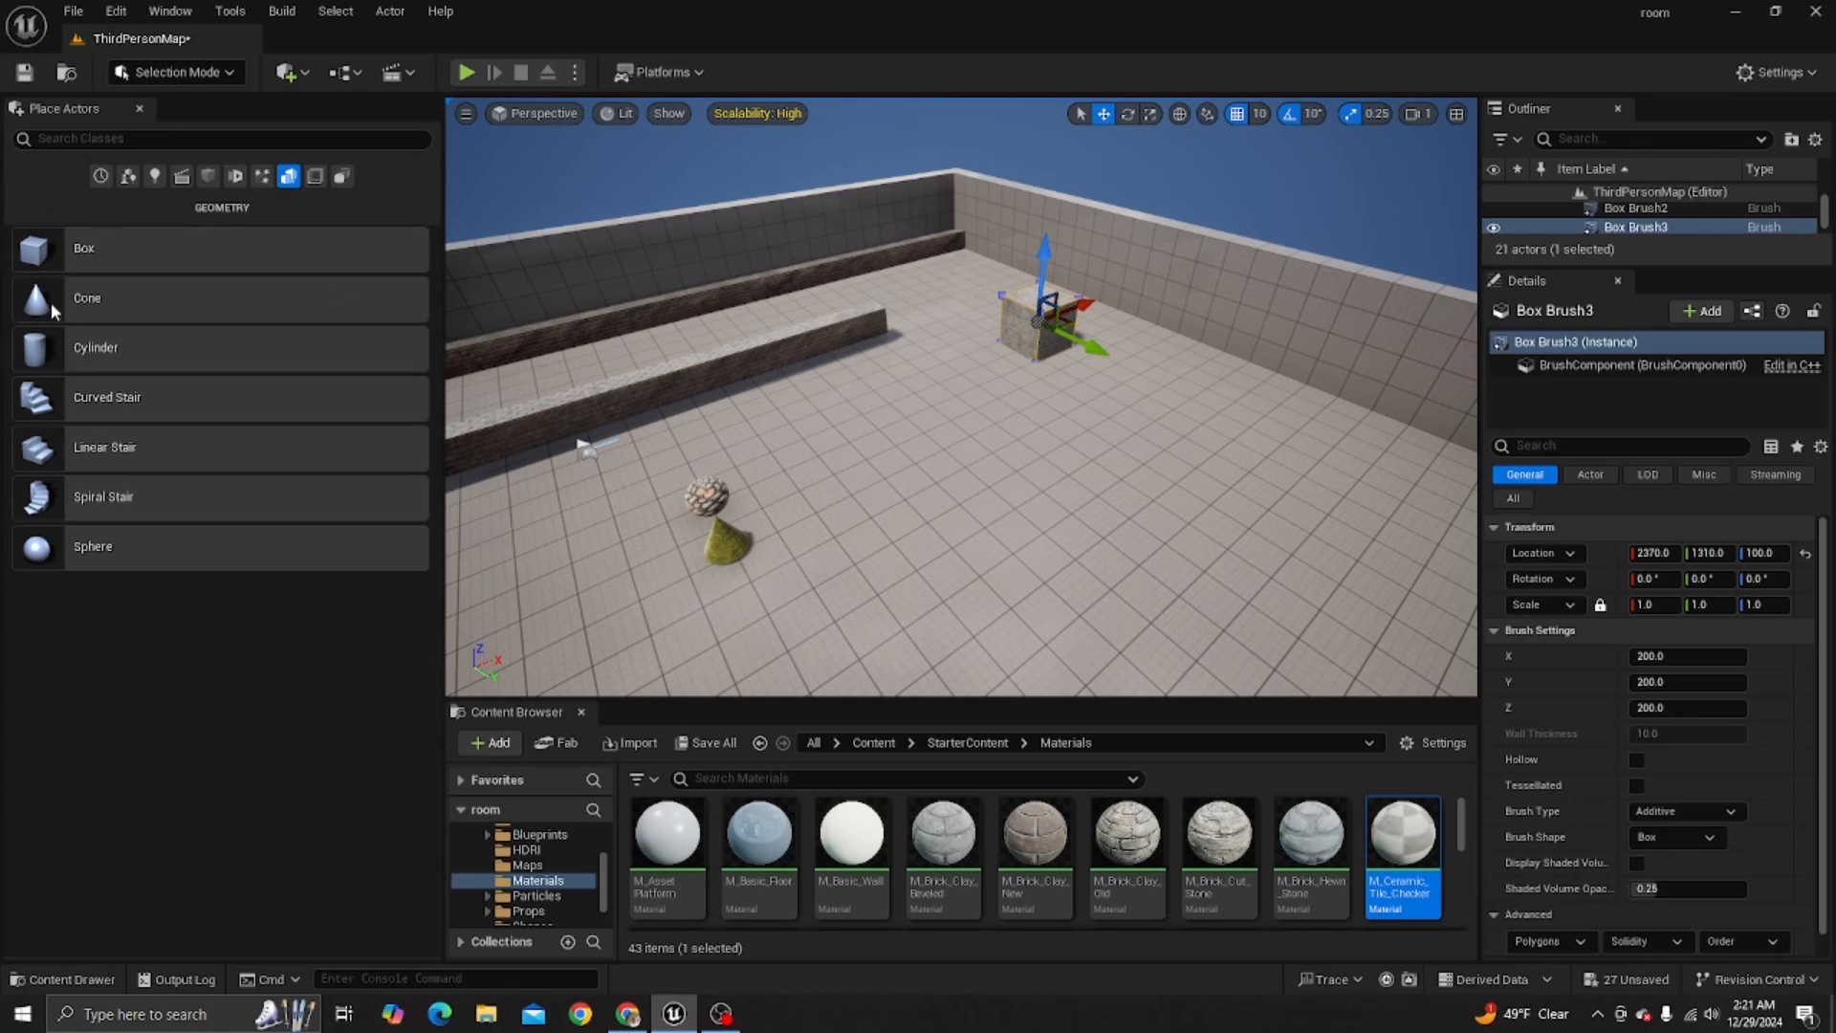
left_click(308, 77)
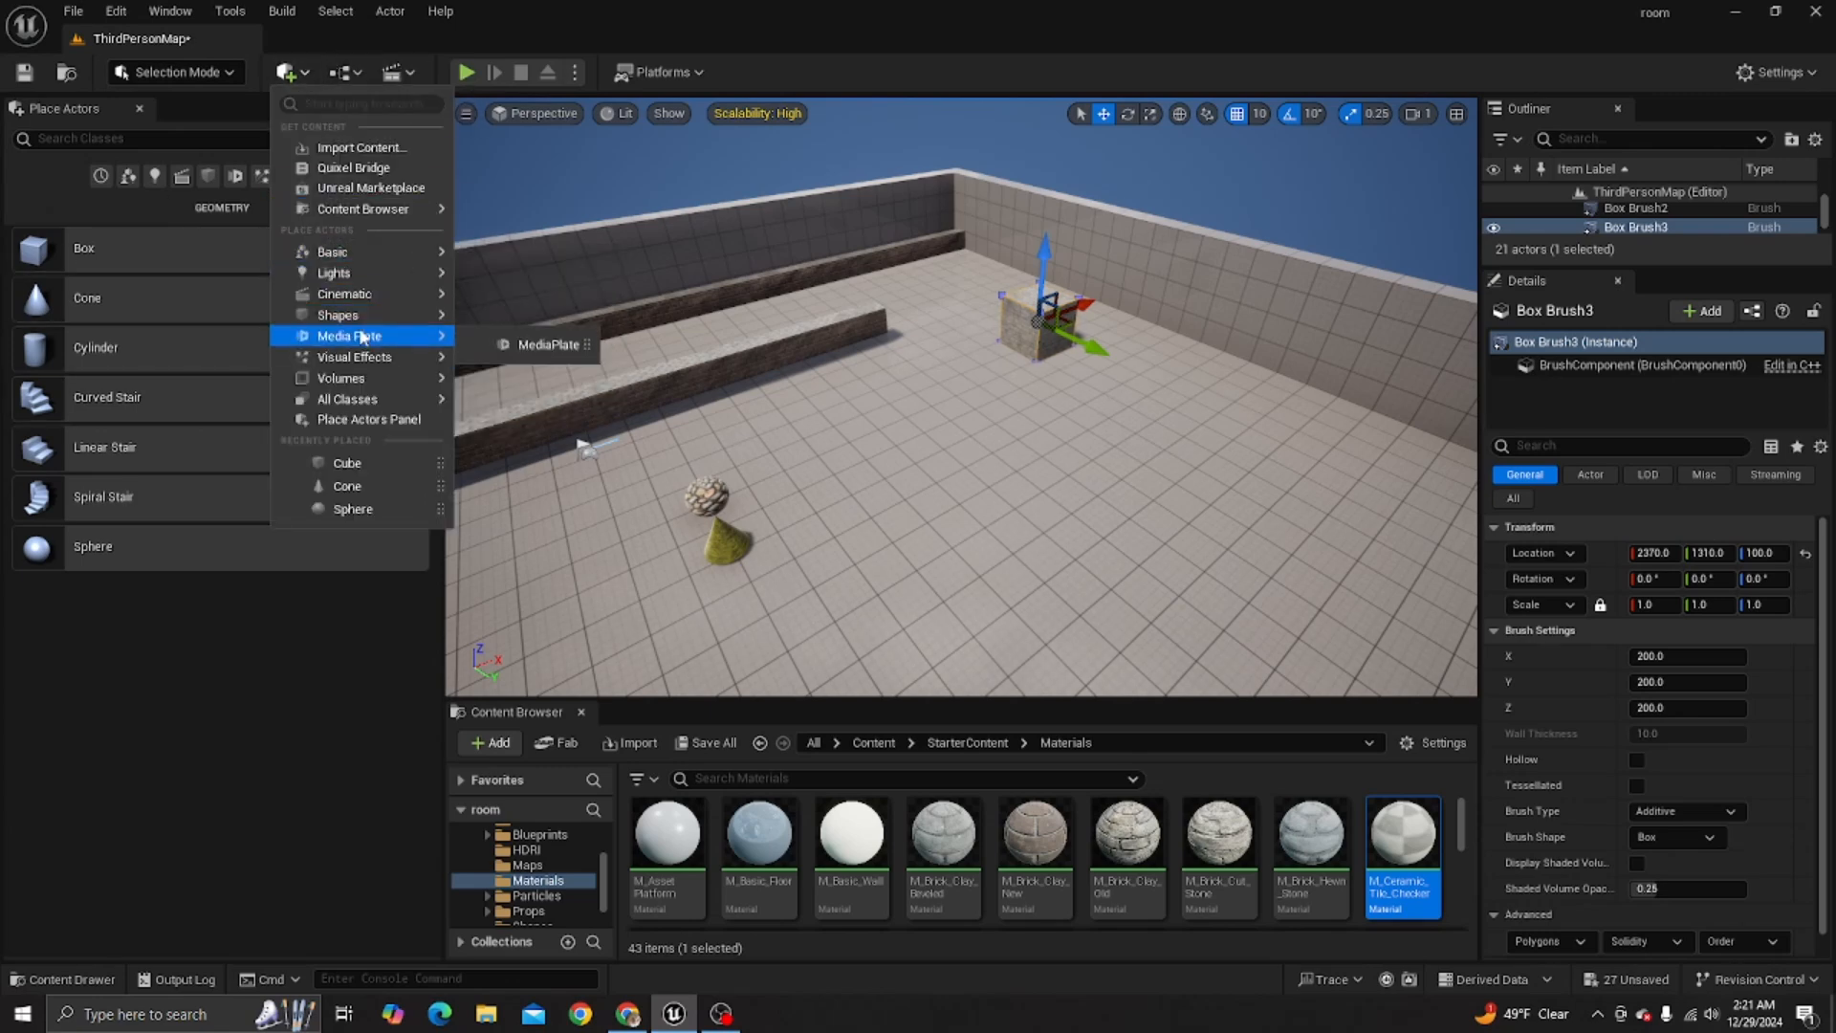
mouse_move(366, 323)
mouse_move(296, 298)
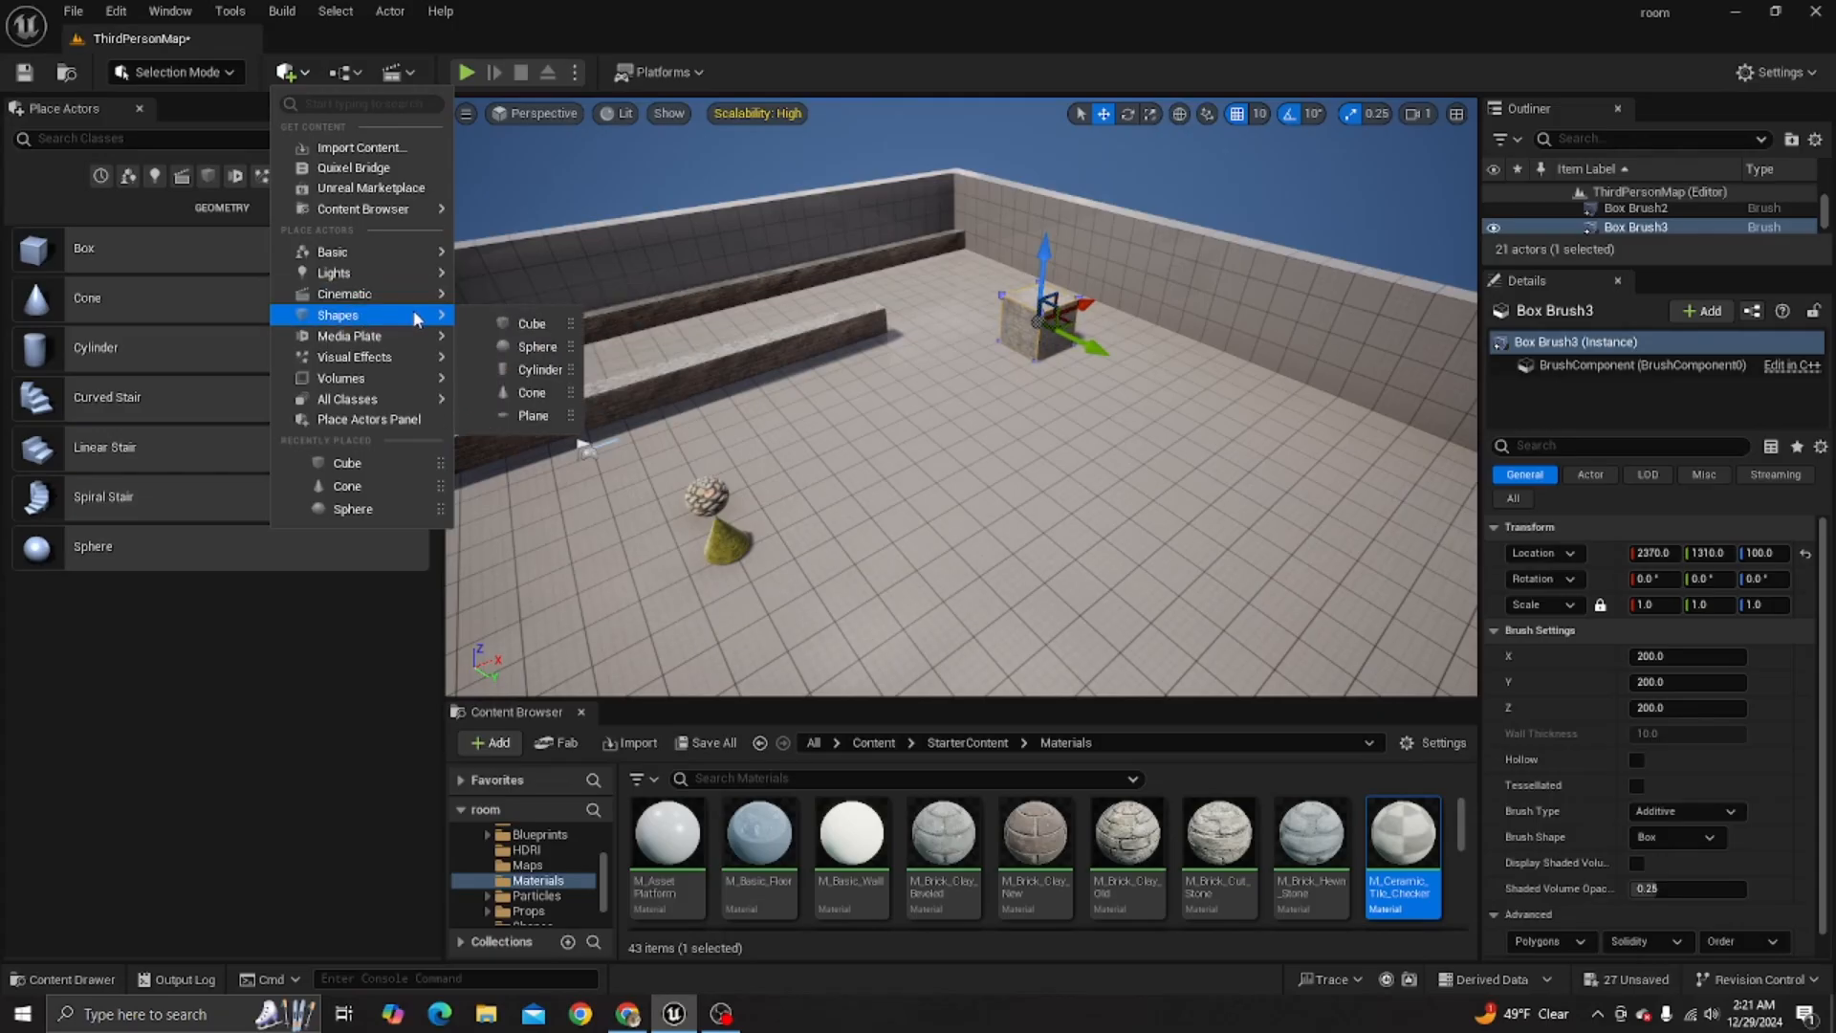
left_click(21, 170)
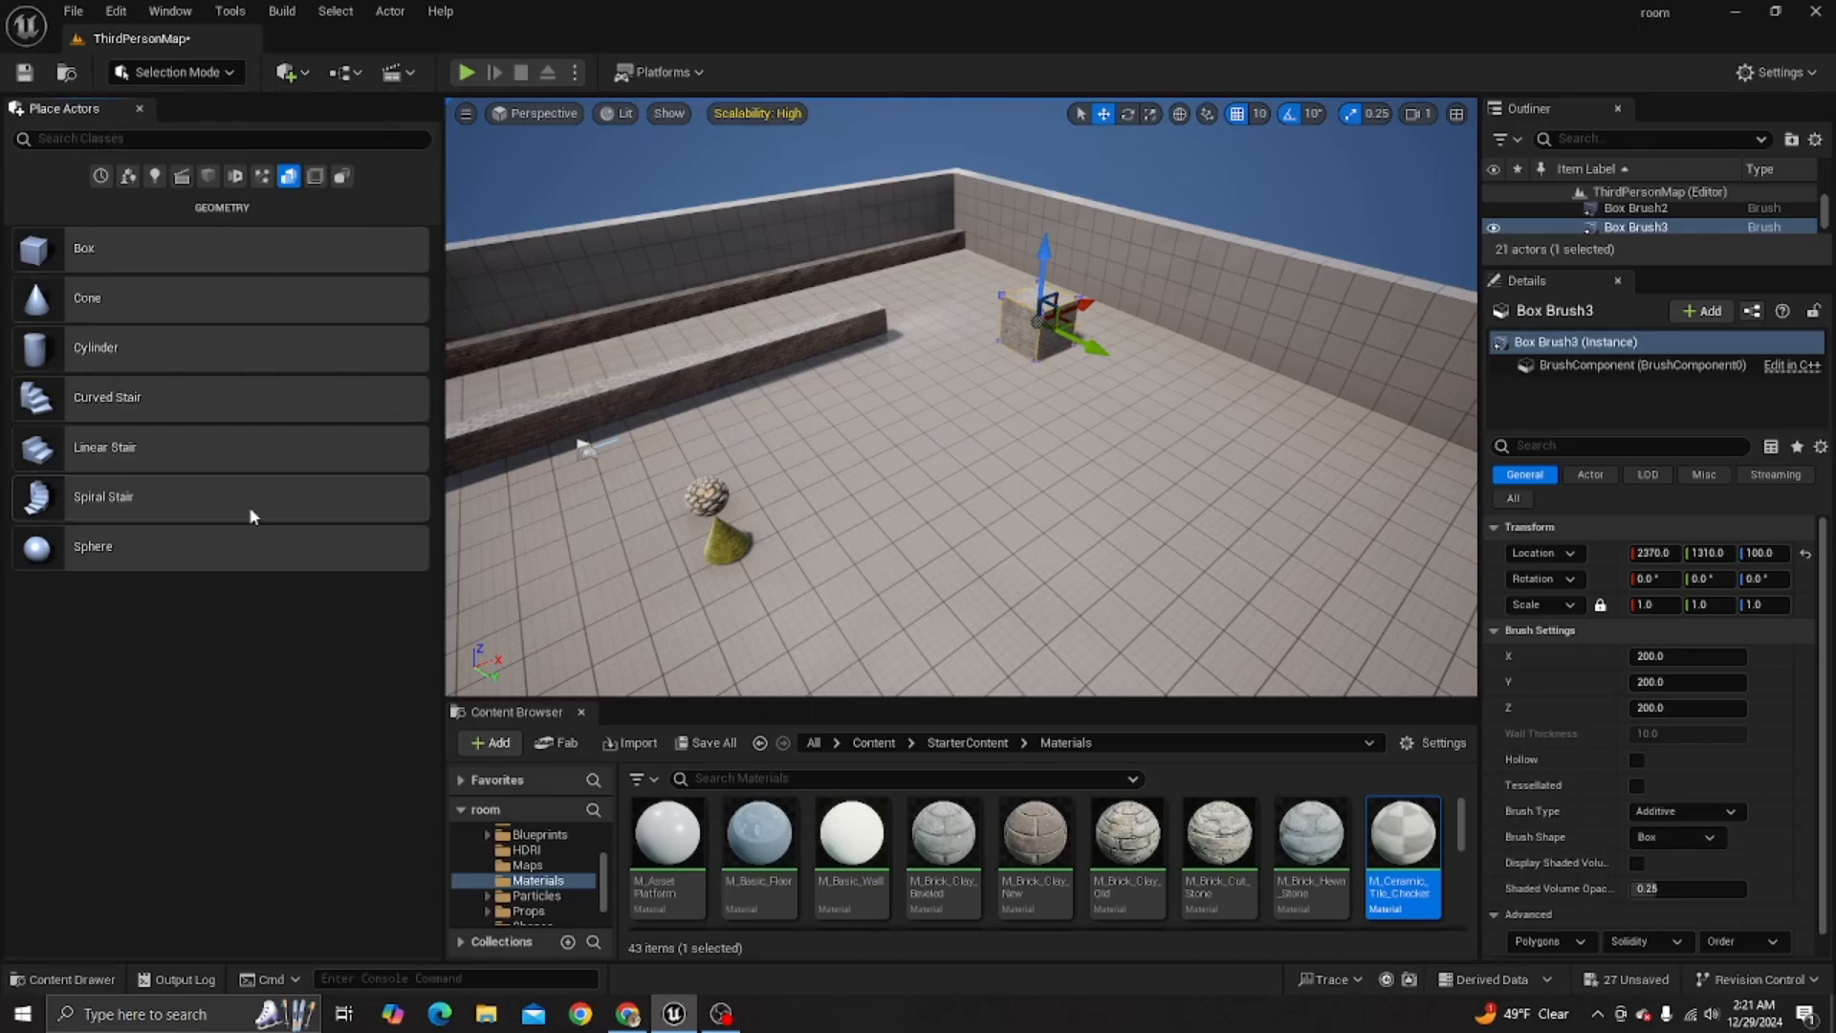
mouse_move(1126, 579)
right_mouse_down()
mouse_move(746, 536)
mouse_move(1202, 504)
right_mouse_up()
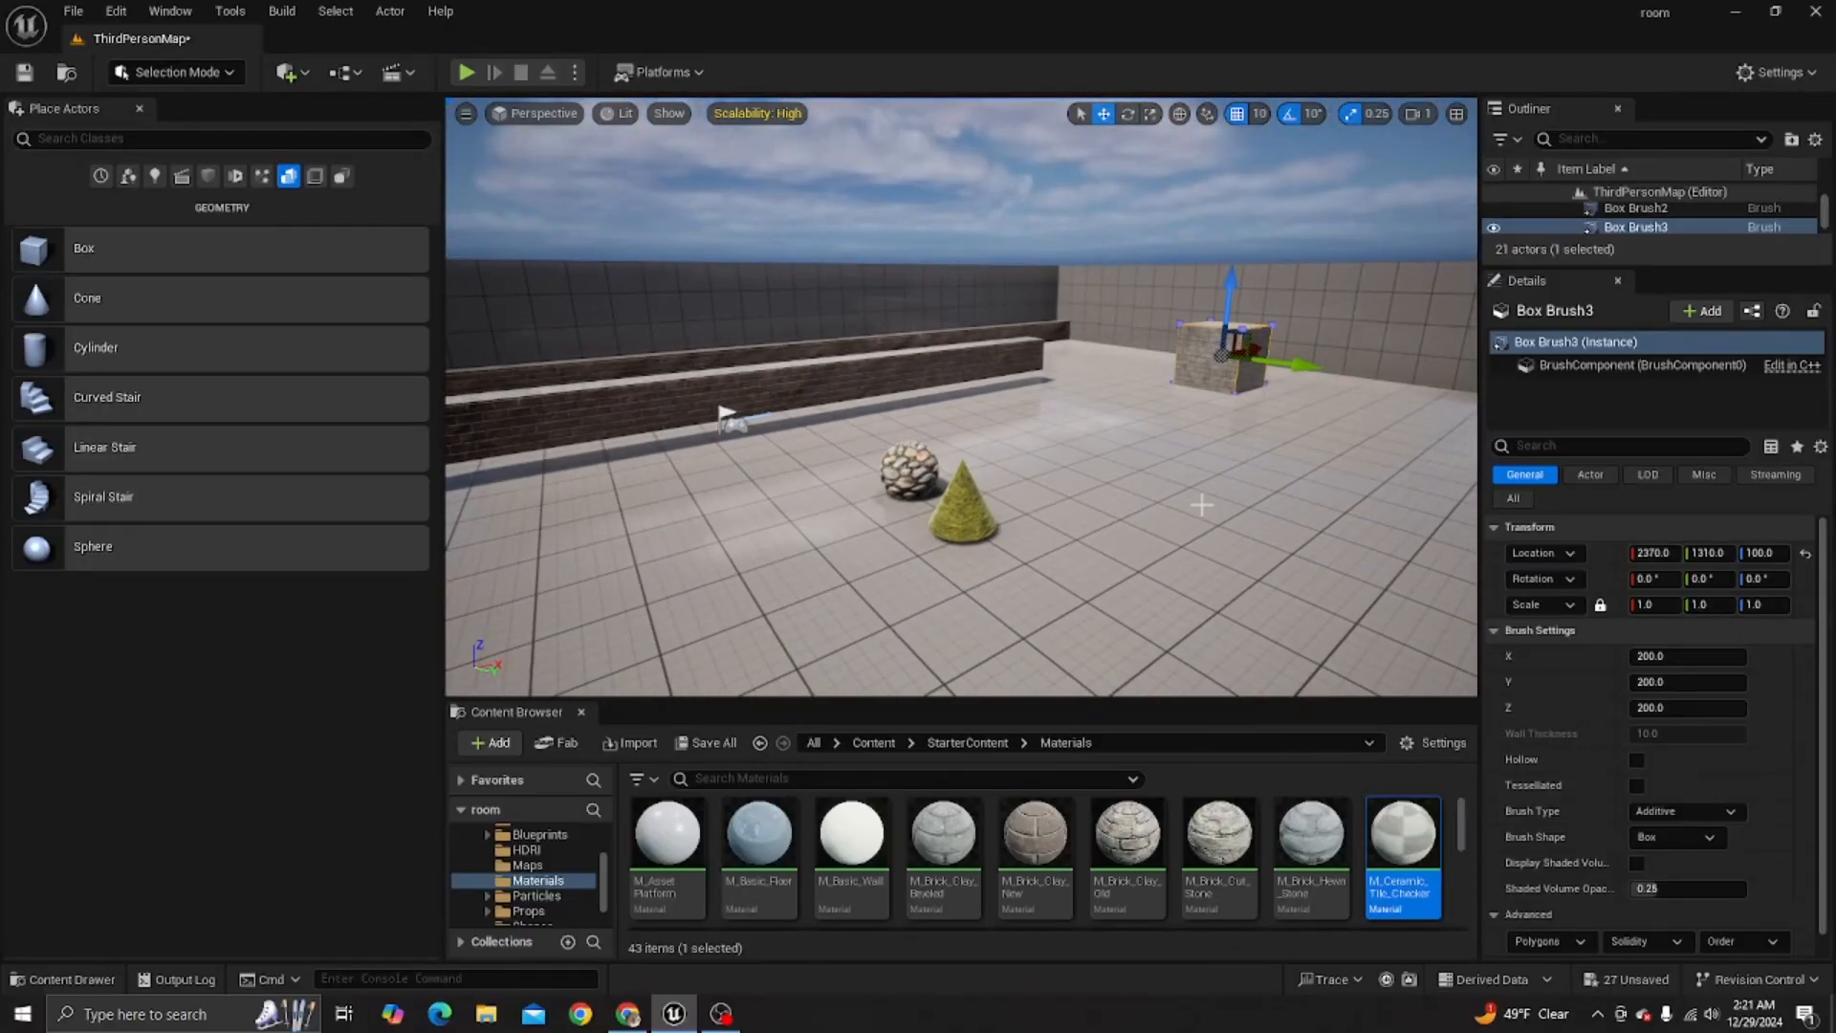